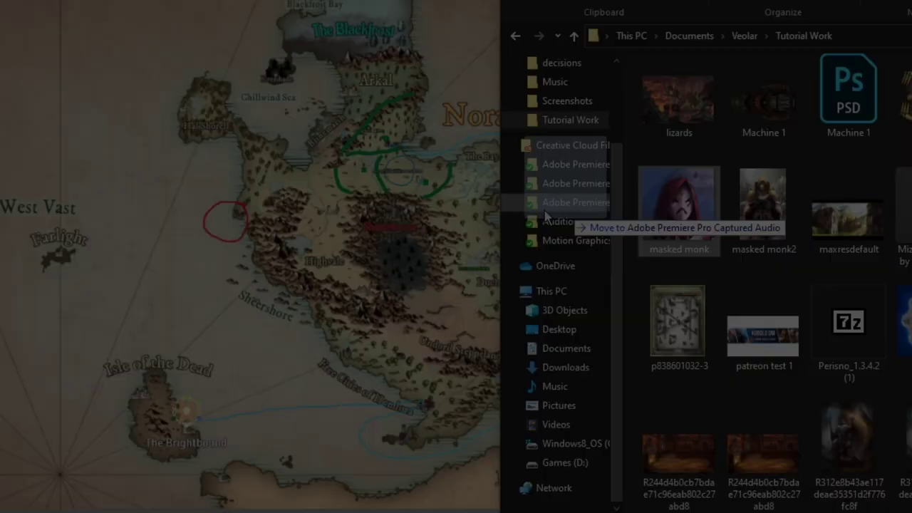
# - Drop an image file from File Explorer onto the world map's western coast
pyautogui.moveTo(574, 223); pyautogui.dragTo(221, 209)
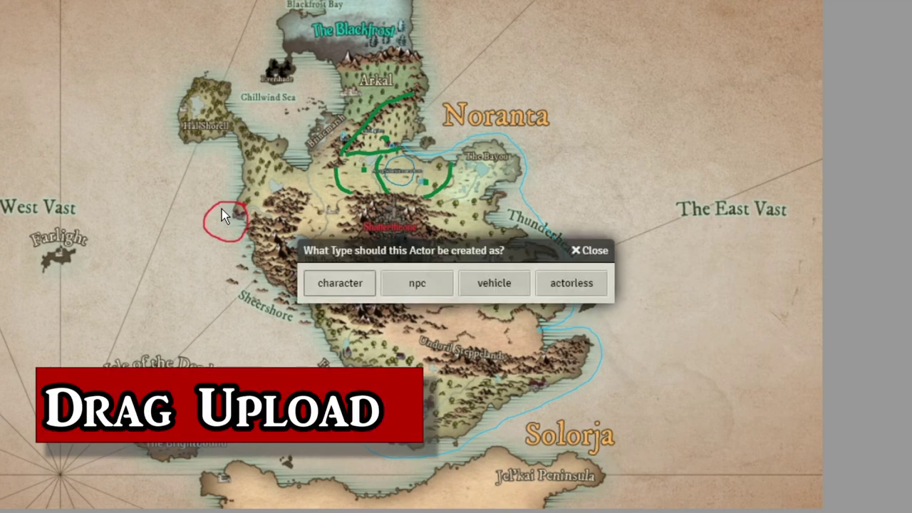
# - Make the portrait a Masked Monk character token, move its sheet aside, then drop a ship map image
pyautogui.click(368, 283)
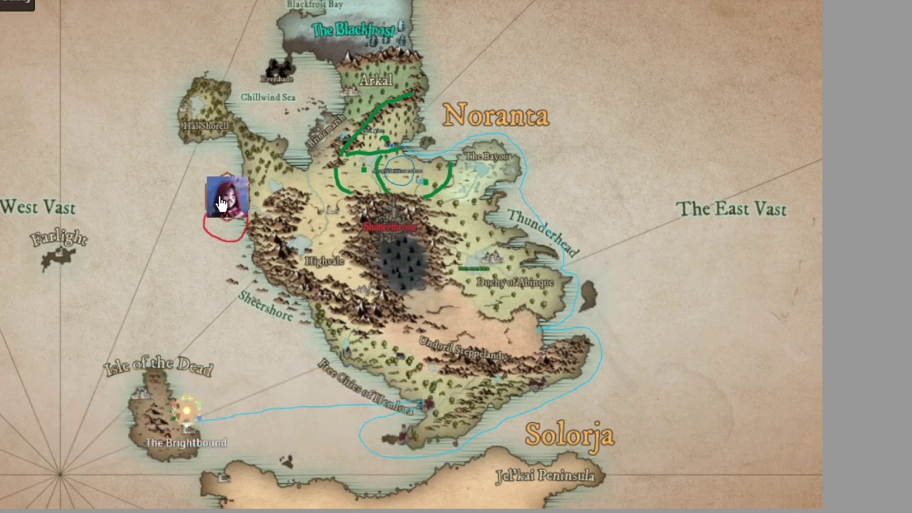
pyautogui.doubleClick(231, 203)
pyautogui.moveTo(324, 10); pyautogui.dragTo(518, 3)
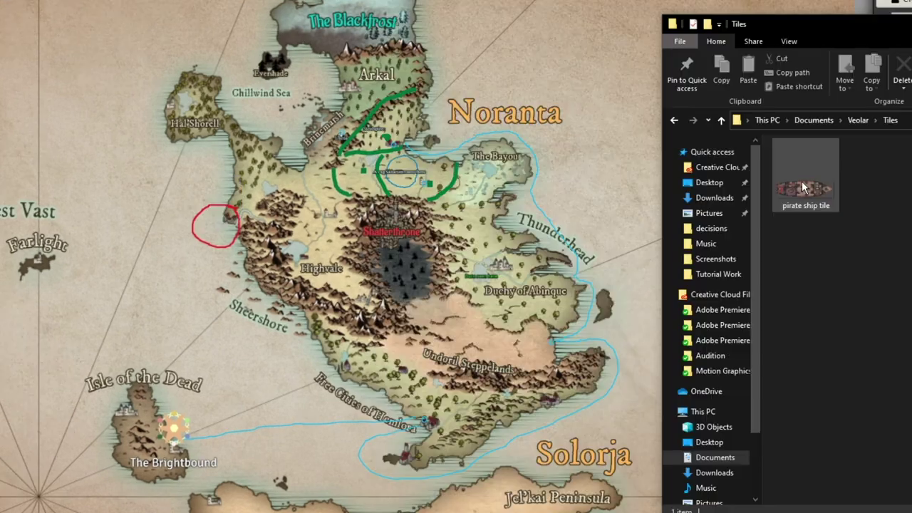
pyautogui.moveTo(801, 181); pyautogui.dragTo(342, 271)
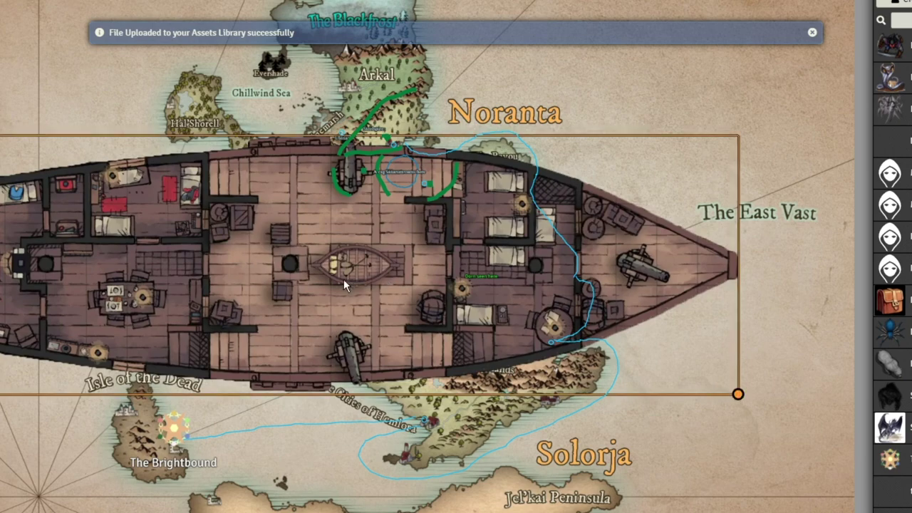
# - Shift the ship deck tile to the right and create the dropped actor as a character
pyautogui.moveTo(344, 279); pyautogui.dragTo(406, 237)
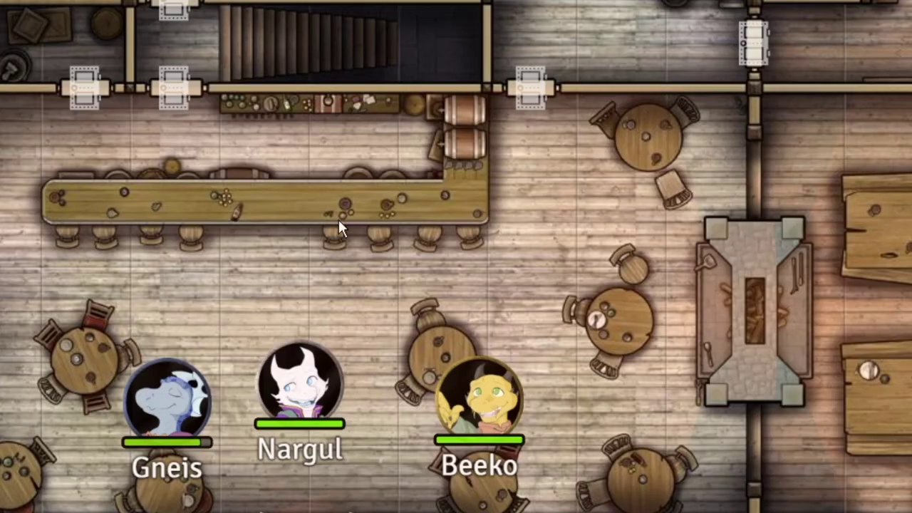
pyautogui.click(376, 217)
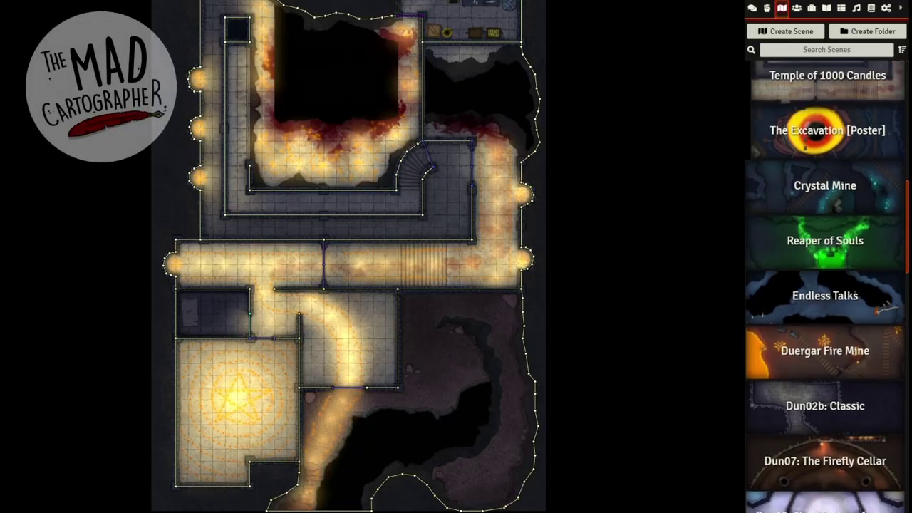
# - Browse the Scenes list, then scroll the Patreon post to the Floor 01: Gate tower map
pyautogui.scroll(2, 825, 285)
pyautogui.scroll(5, 827, 285)
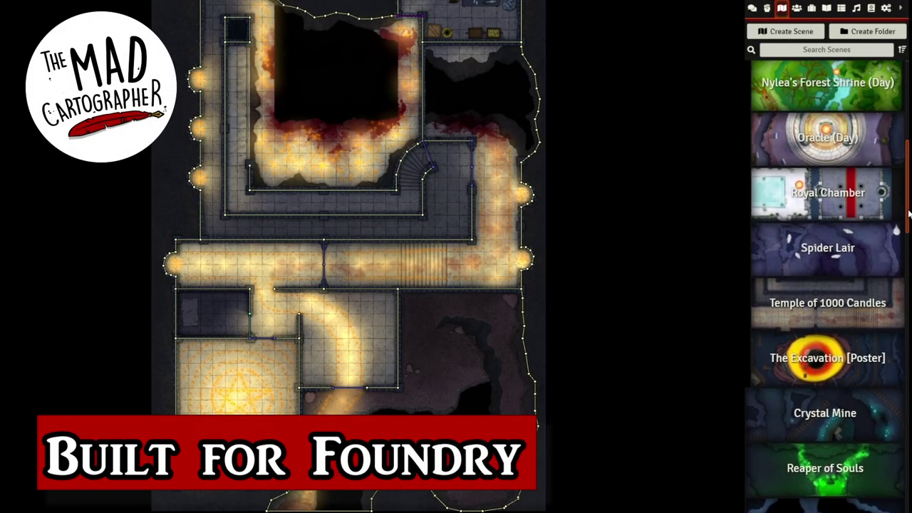
pyautogui.scroll(3, 827, 285)
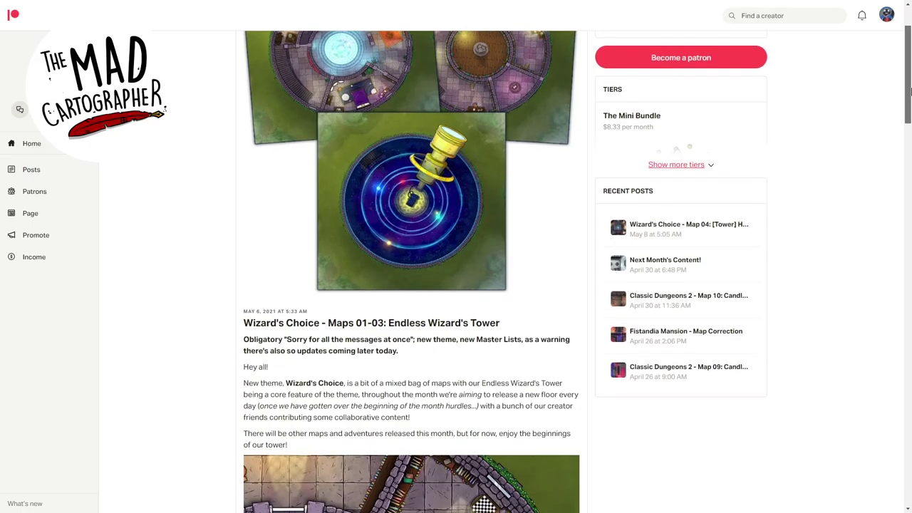
pyautogui.scroll(-5, 909, 139)
pyautogui.moveTo(909, 139); pyautogui.dragTo(909, 321)
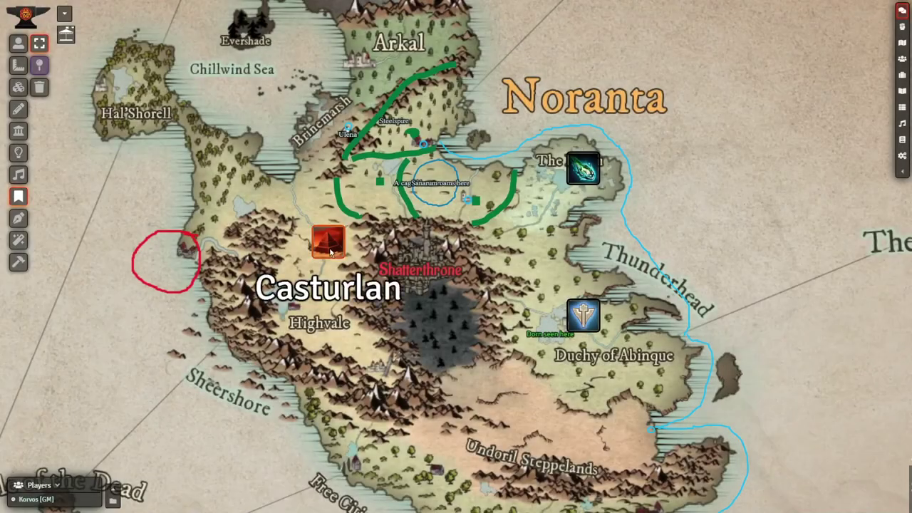
# - Preview the info cards of three note pins on the Noranta map
pyautogui.moveTo(329, 251)
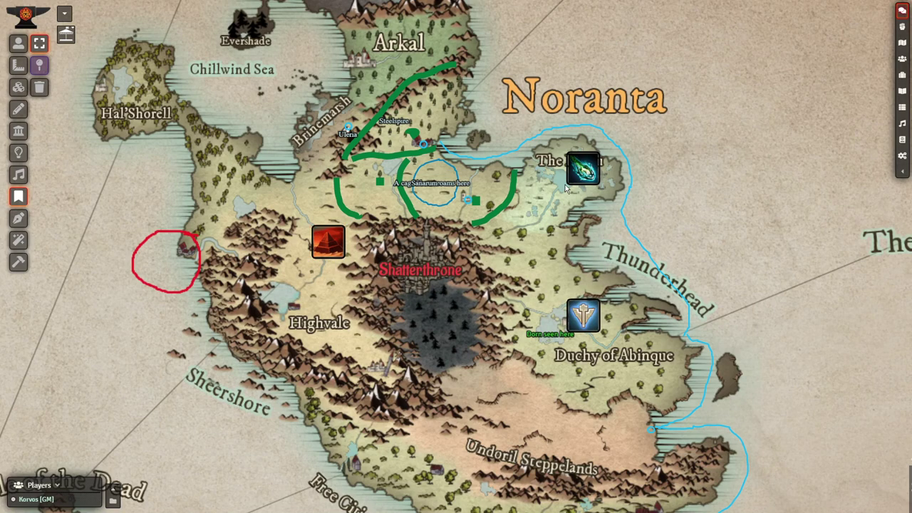
pyautogui.moveTo(577, 178)
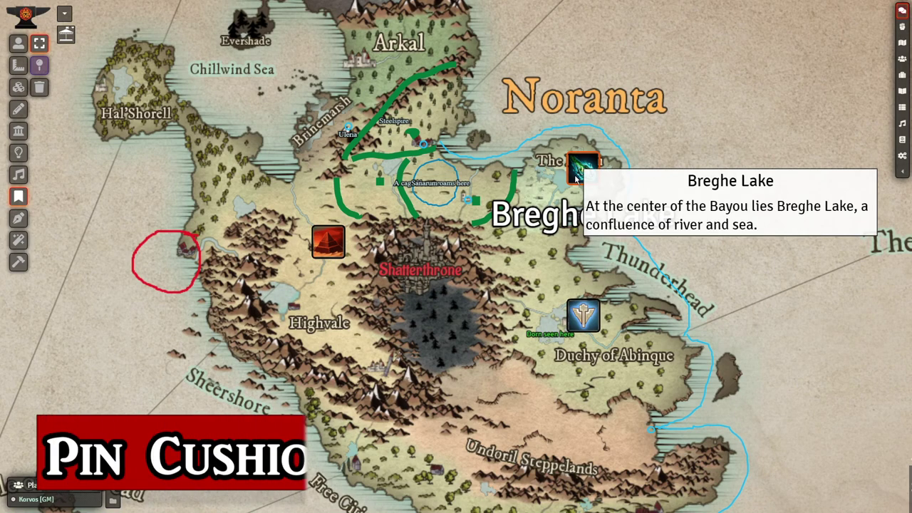
pyautogui.moveTo(576, 311)
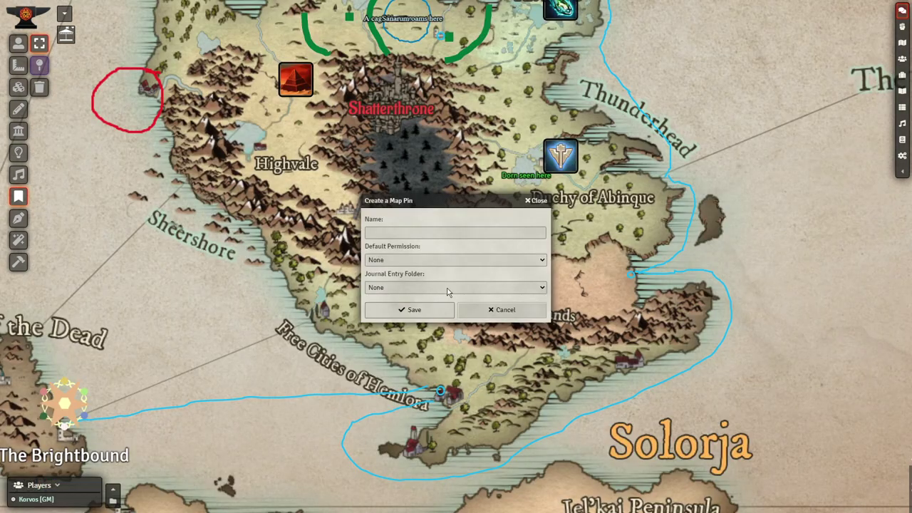
# - Create map pin 'Shyela' with Observer permission in the Maps folder, then open its journal
pyautogui.click(419, 235)
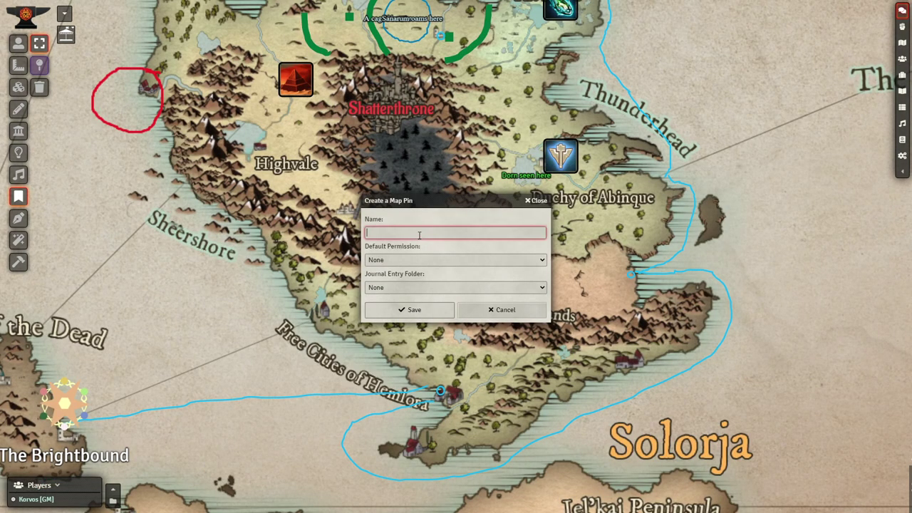
pyautogui.click(426, 259)
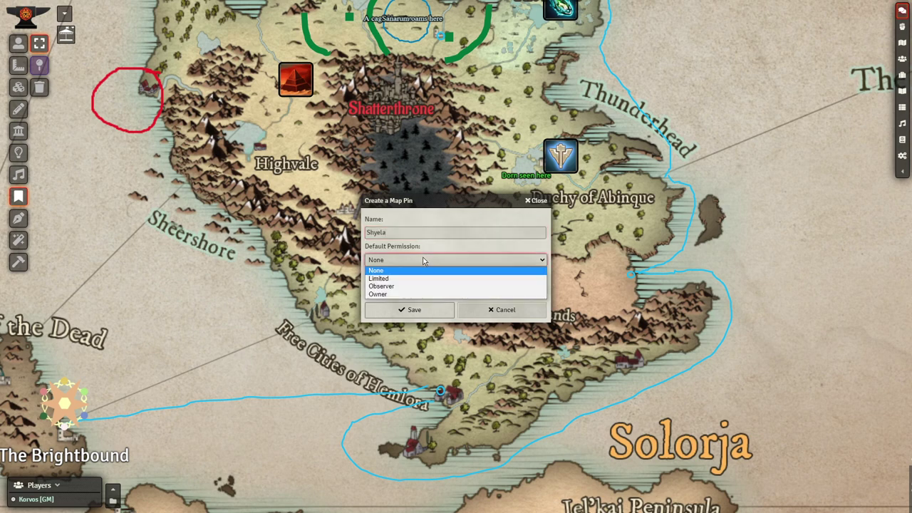
pyautogui.click(421, 284)
pyautogui.click(423, 287)
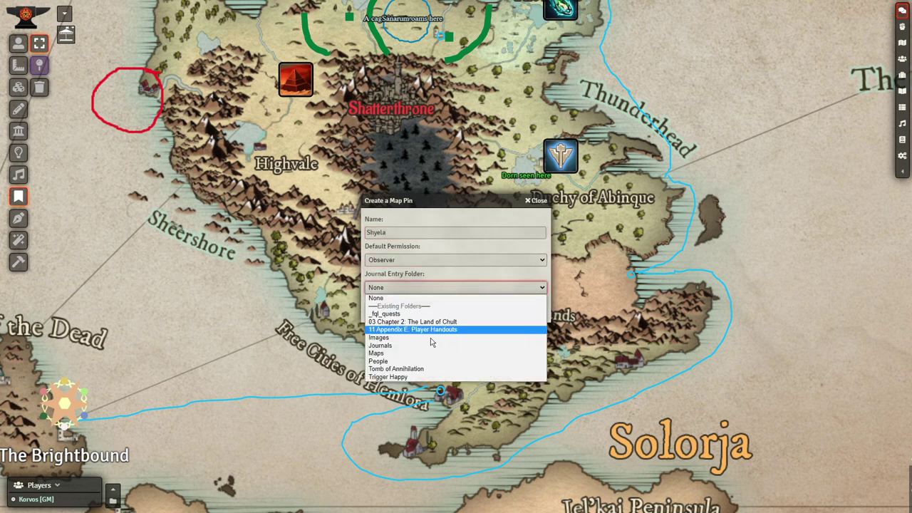
pyautogui.click(415, 354)
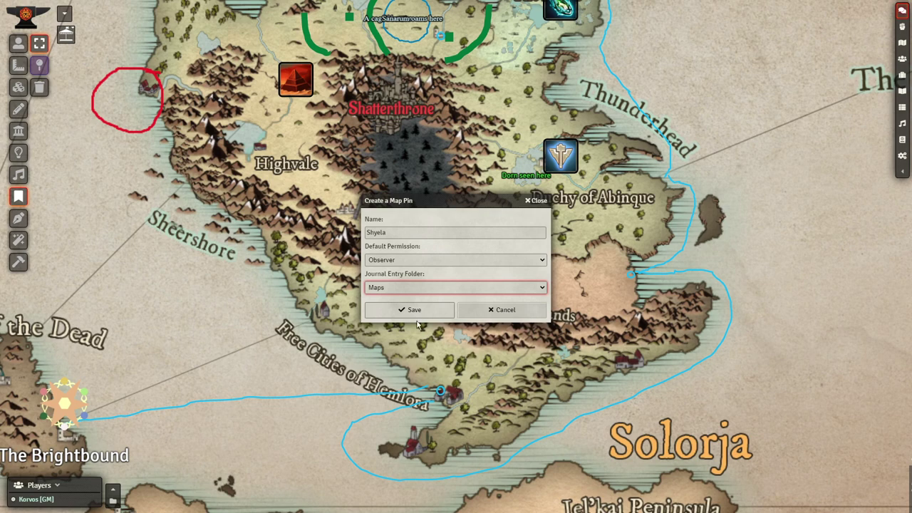
pyautogui.click(415, 311)
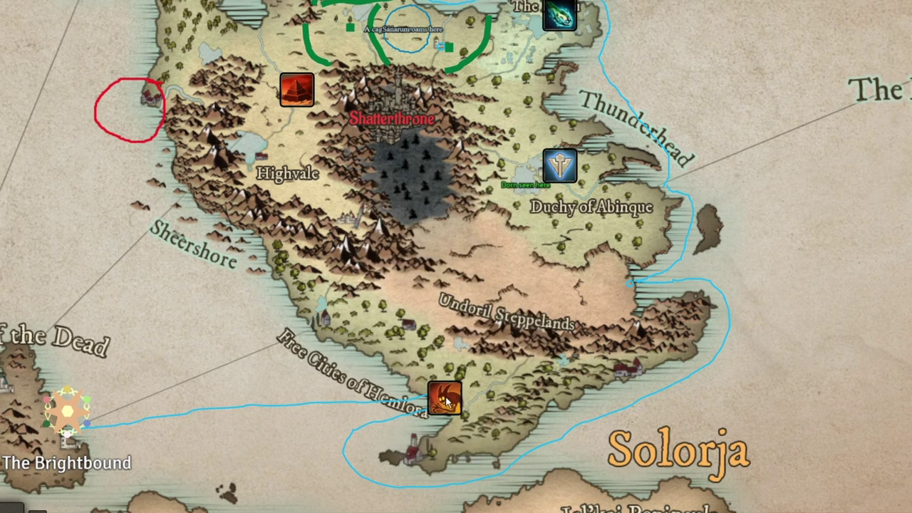
pyautogui.doubleClick(444, 400)
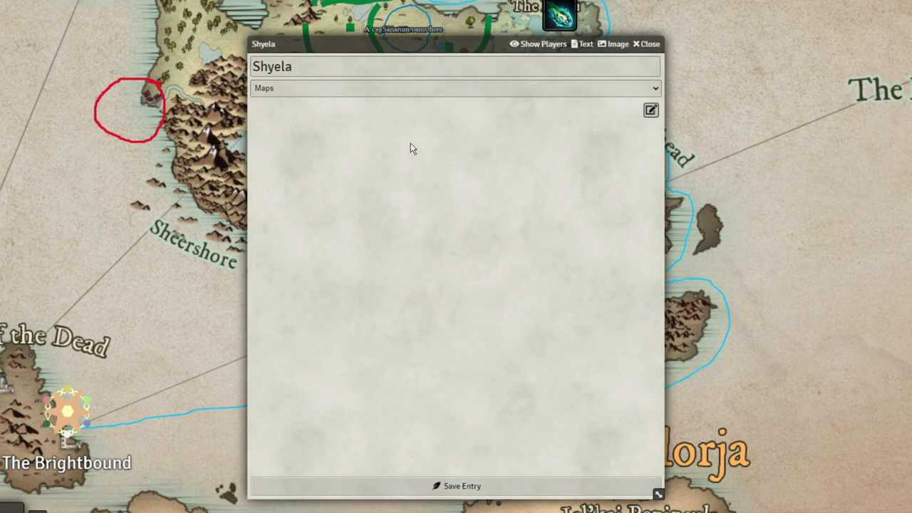
# - Give the Shyela journal the text 'Home of the Demonic Geese', save it and close it
pyautogui.click(650, 110)
pyautogui.write('Home of the Demonic Geese')
pyautogui.click(418, 497)
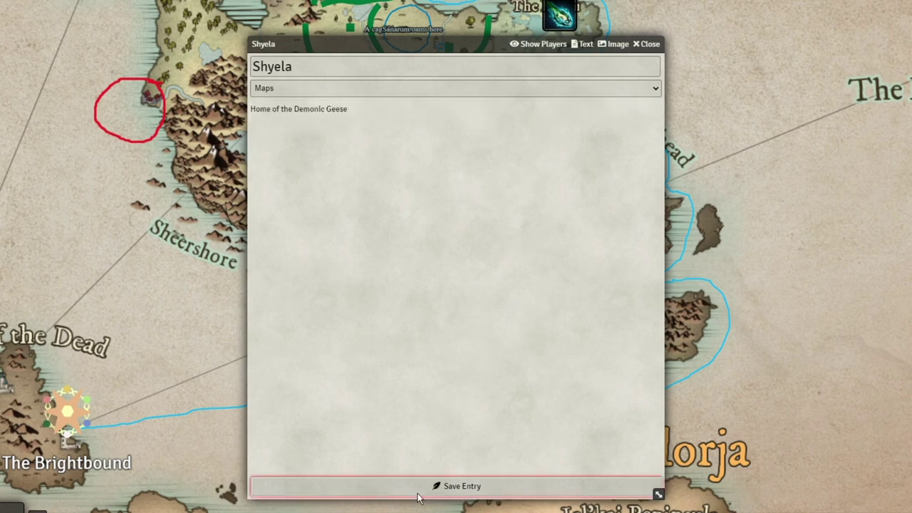
pyautogui.click(647, 45)
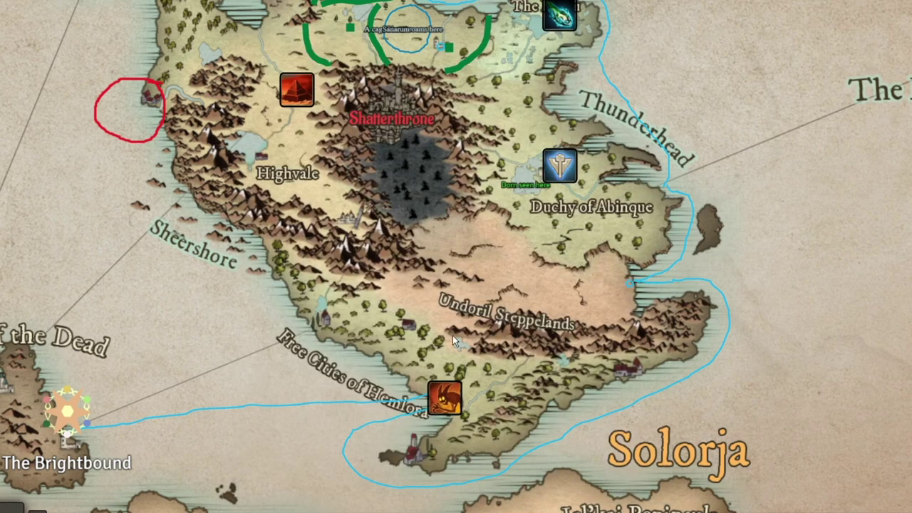
pyautogui.moveTo(439, 398)
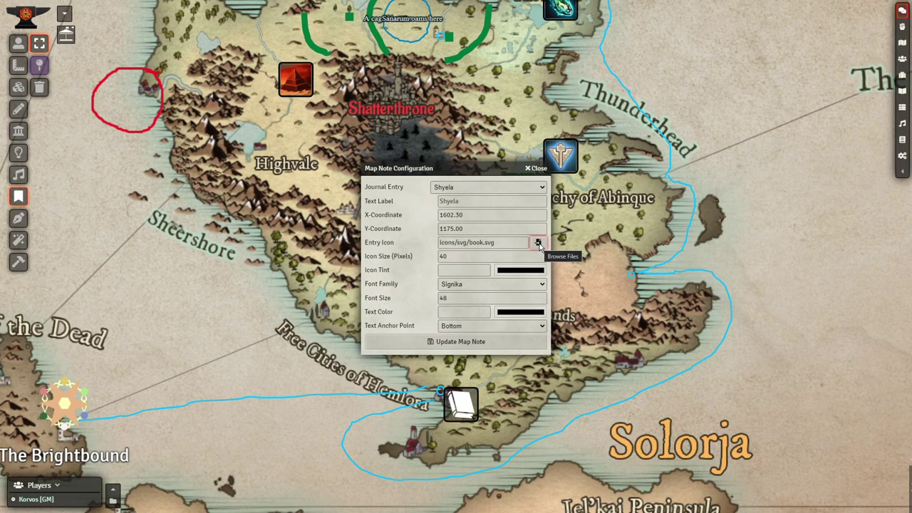
# - Browse the user data files to the dnd5e icons/skills folder for a new pin icon
pyautogui.click(538, 243)
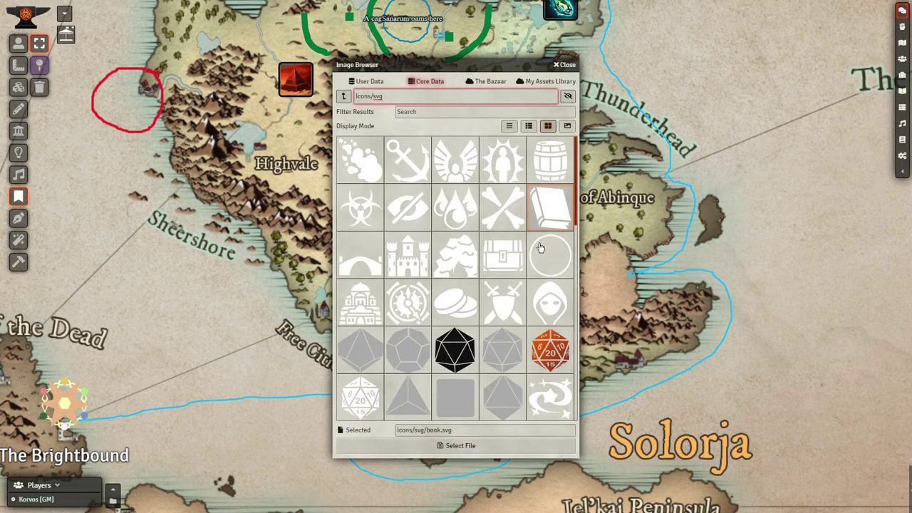
pyautogui.click(365, 82)
pyautogui.click(352, 156)
pyautogui.click(360, 144)
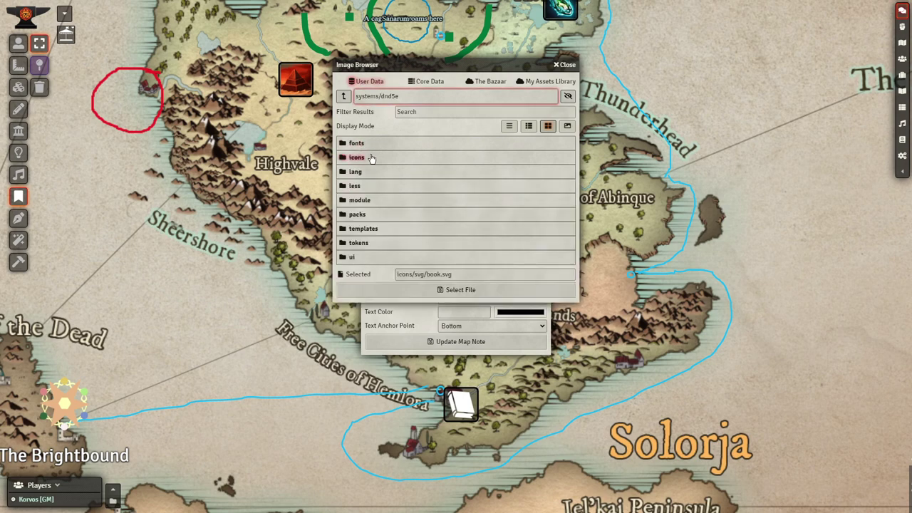
pyautogui.click(370, 158)
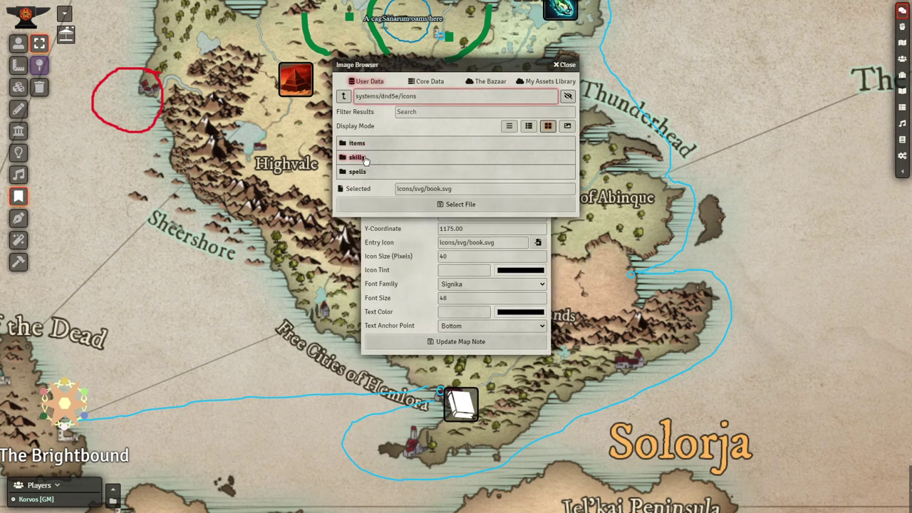
pyautogui.click(358, 157)
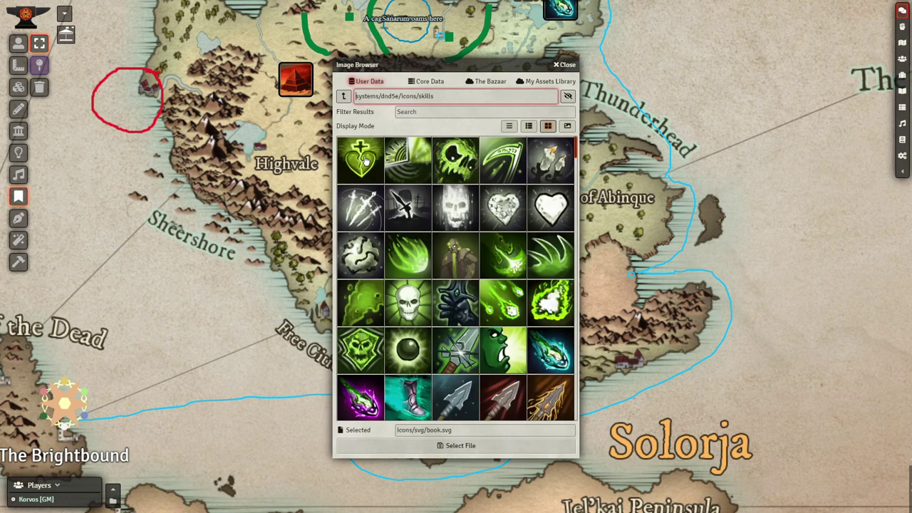
# - Pick a fiery skill icon and update the Shyela map note with it
pyautogui.scroll(-12, 559, 334)
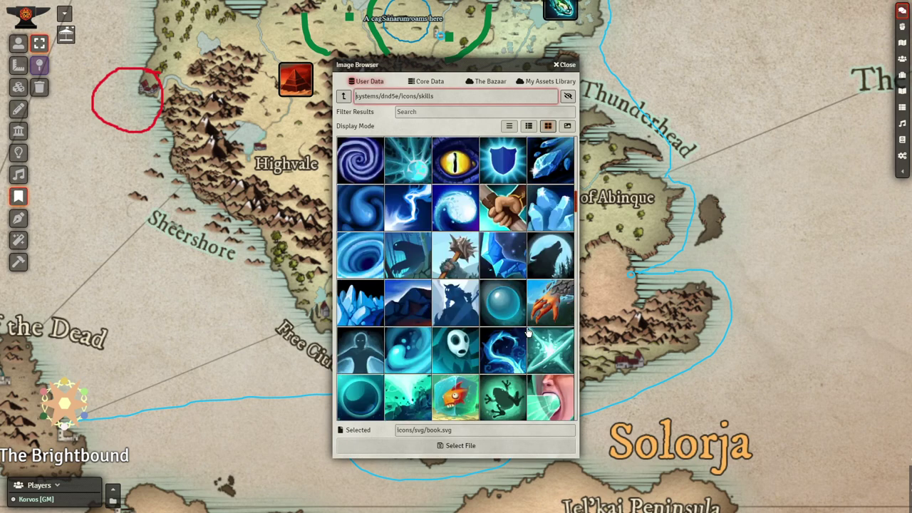
pyautogui.scroll(-4, 484, 299)
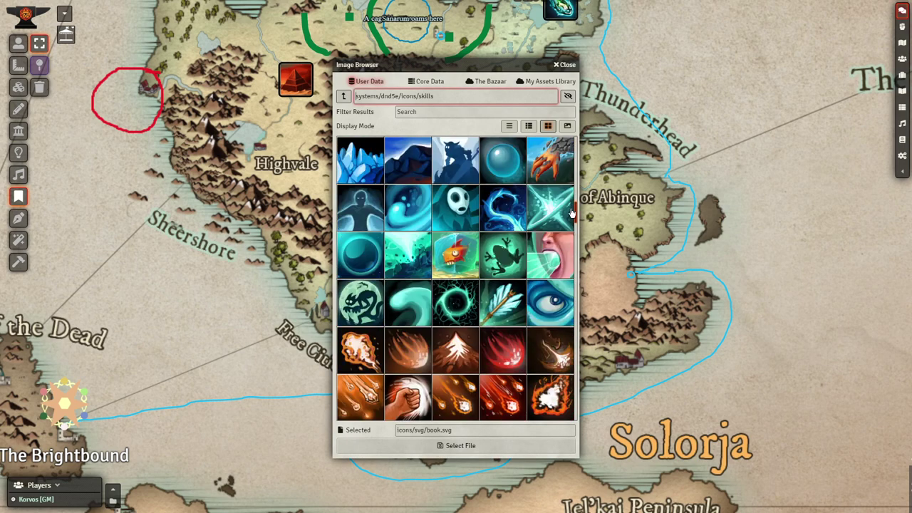
pyautogui.moveTo(576, 223); pyautogui.dragTo(572, 436)
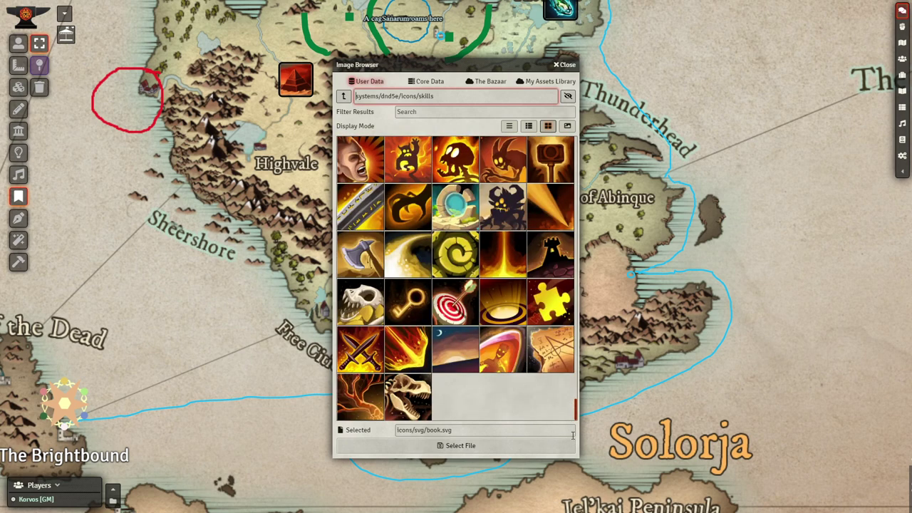
pyautogui.scroll(1, 513, 345)
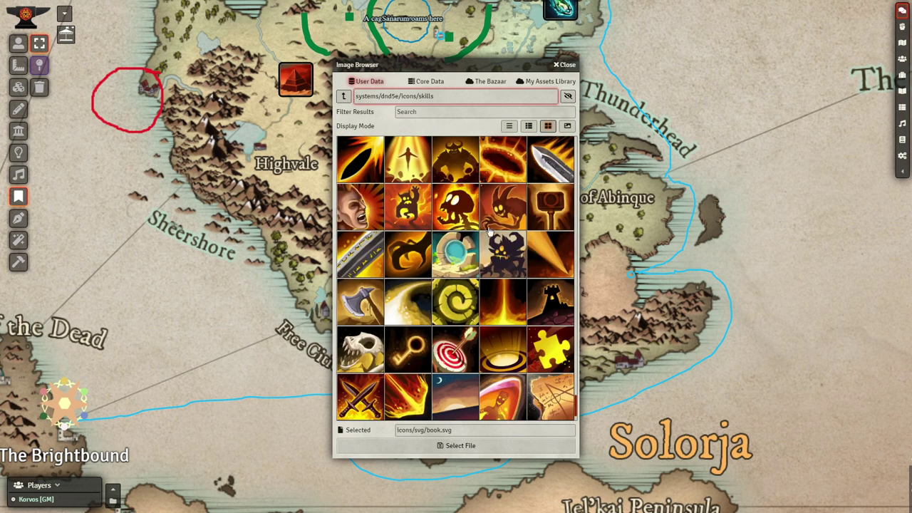
pyautogui.click(462, 445)
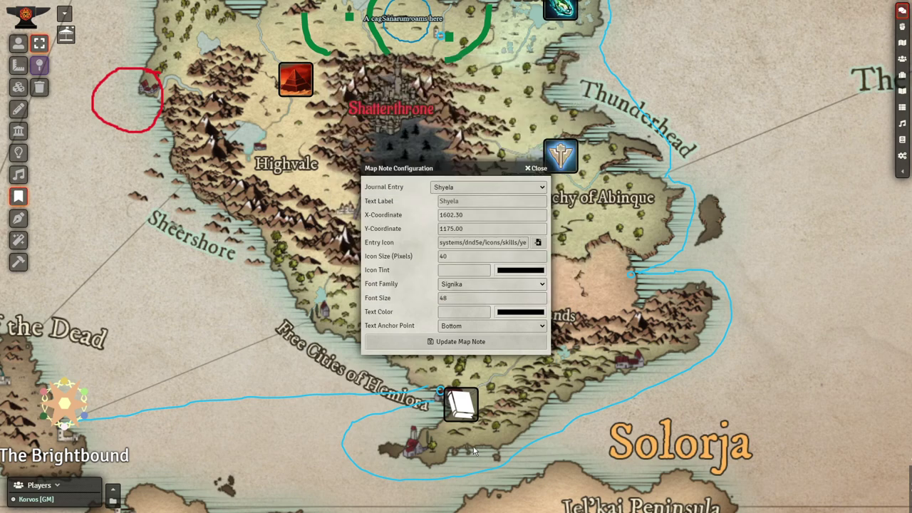
pyautogui.click(444, 343)
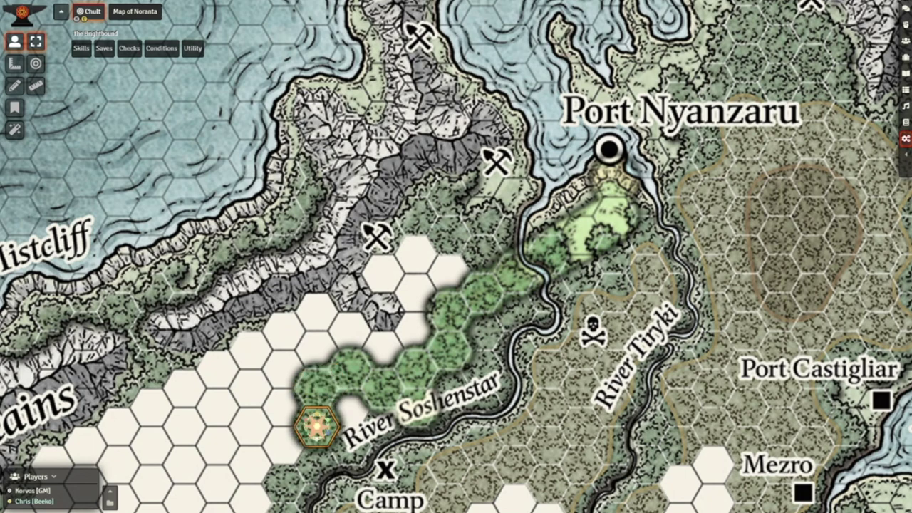
# - Scroll the Chult hex map down to show Camp Vengeance and Camp Righteous
pyautogui.scroll(-3, 456, 256)
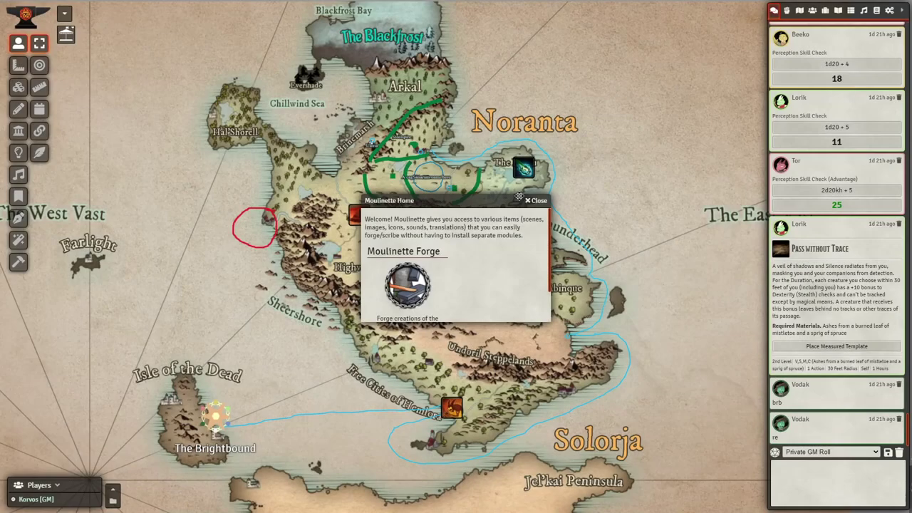
# - Close Moulinette Home, search the Forge icons for 'sword', then switch to web image search
pyautogui.click(534, 200)
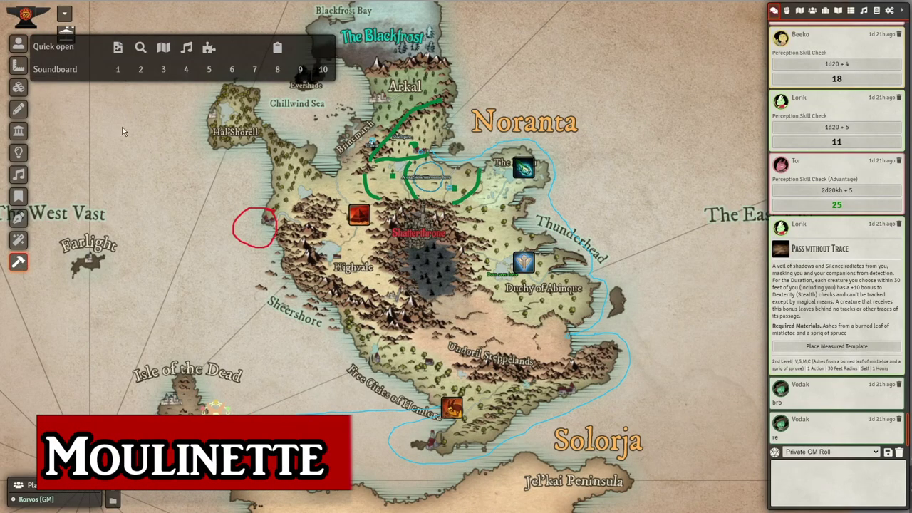
pyautogui.hotkey('ctrl', 'm')
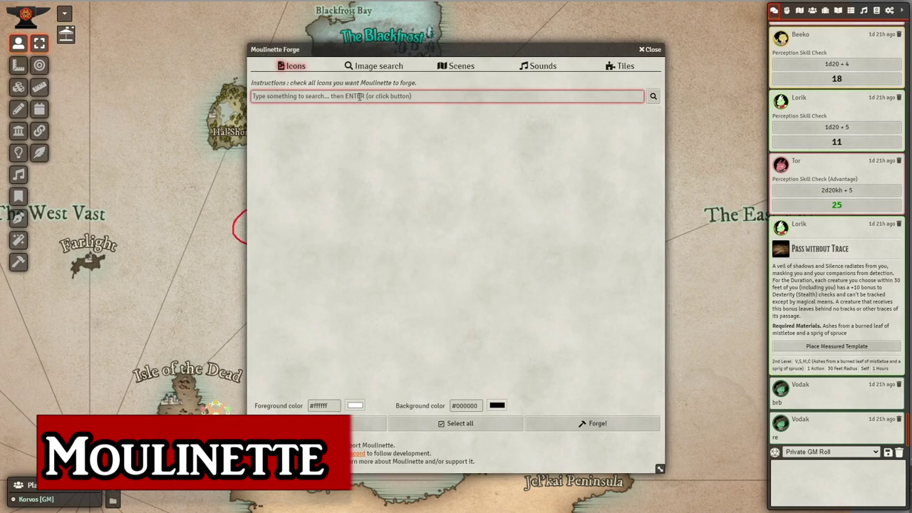
pyautogui.write('sword')
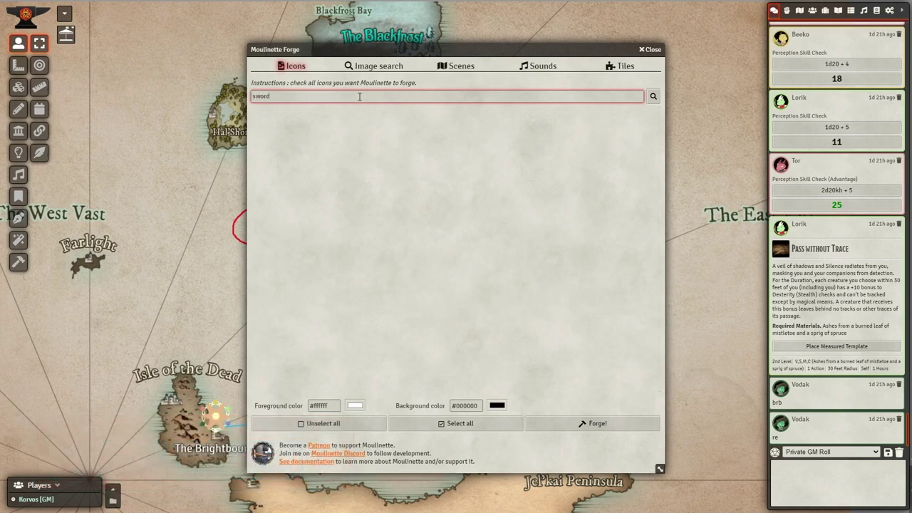
pyautogui.press('Return')
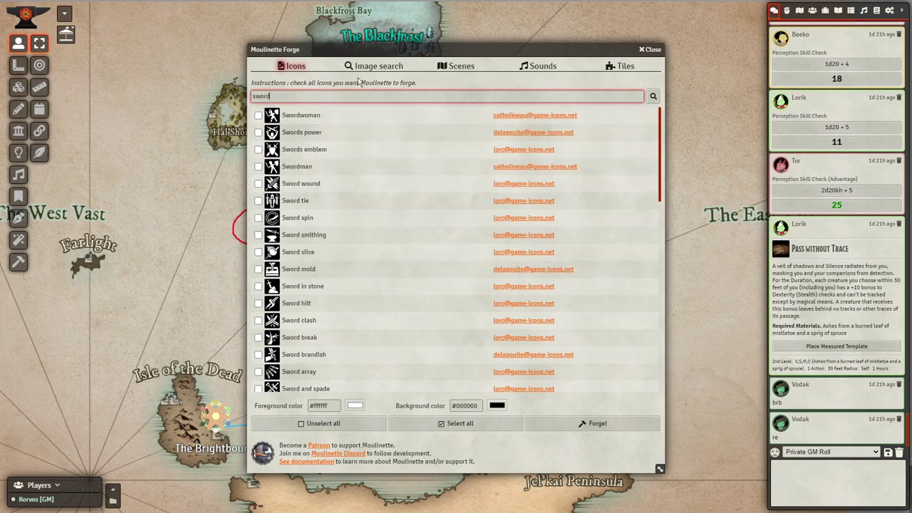
pyautogui.click(382, 65)
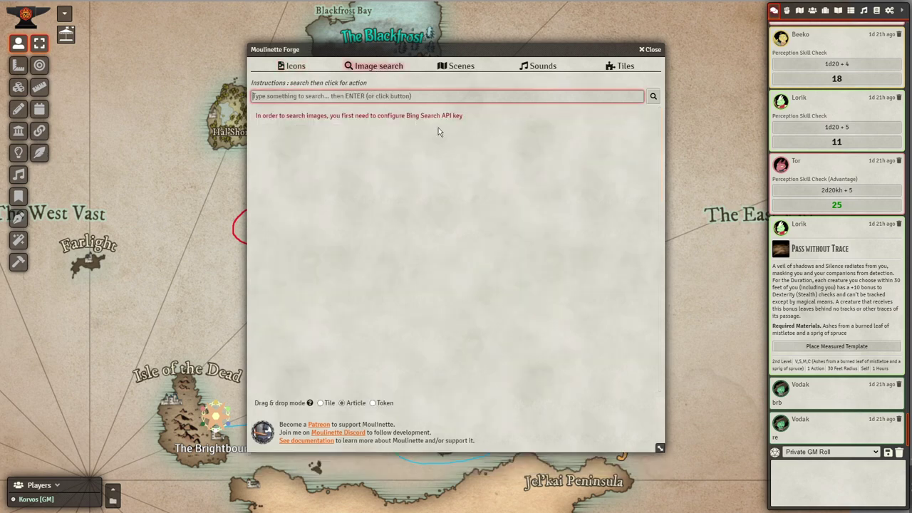
# - Browse the Forge scenes, then search the BBC Sounds Effects pack for 'train'
pyautogui.click(457, 66)
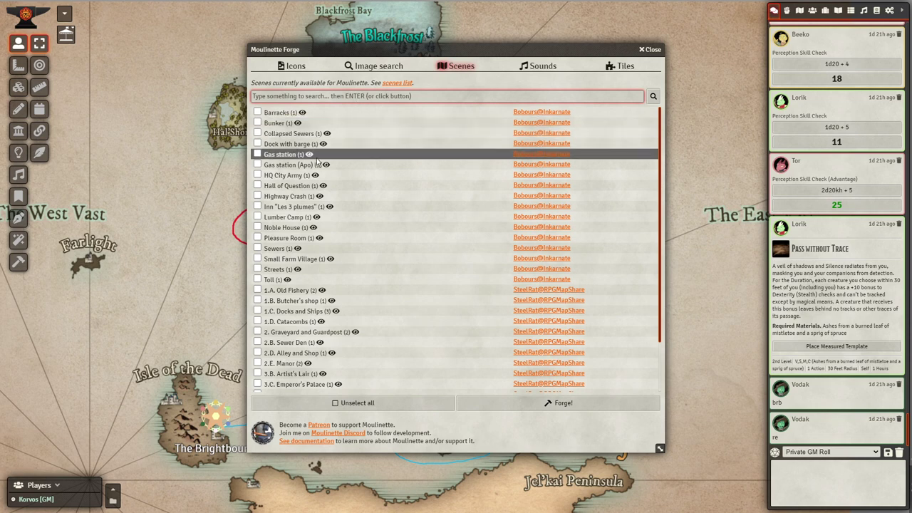
pyautogui.click(521, 70)
pyautogui.click(498, 96)
pyautogui.click(496, 112)
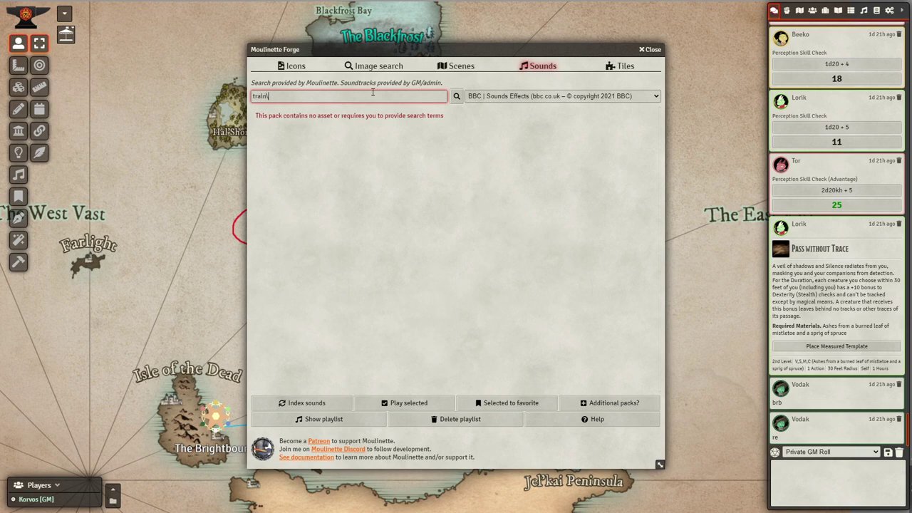
pyautogui.press('Return')
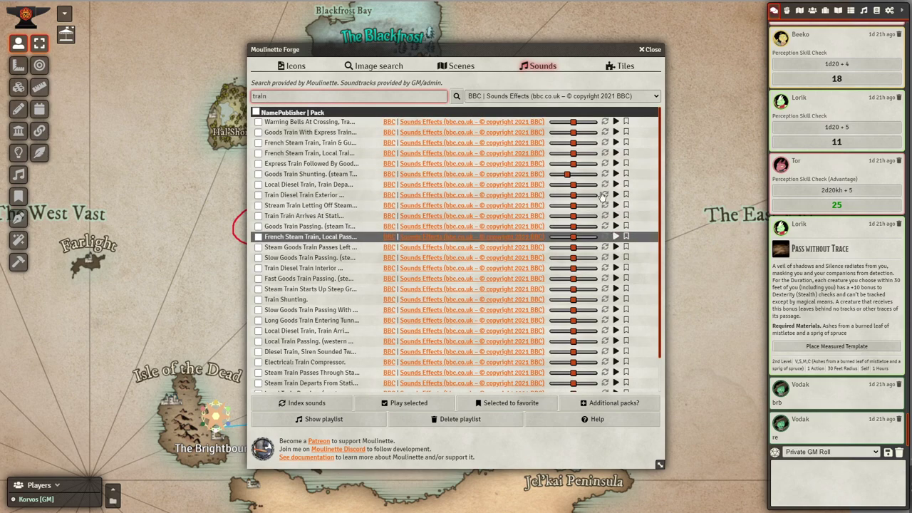
# - Search the Foundry Vtt Core Data Icons tile pack for 'green' and look through the results
pyautogui.click(613, 76)
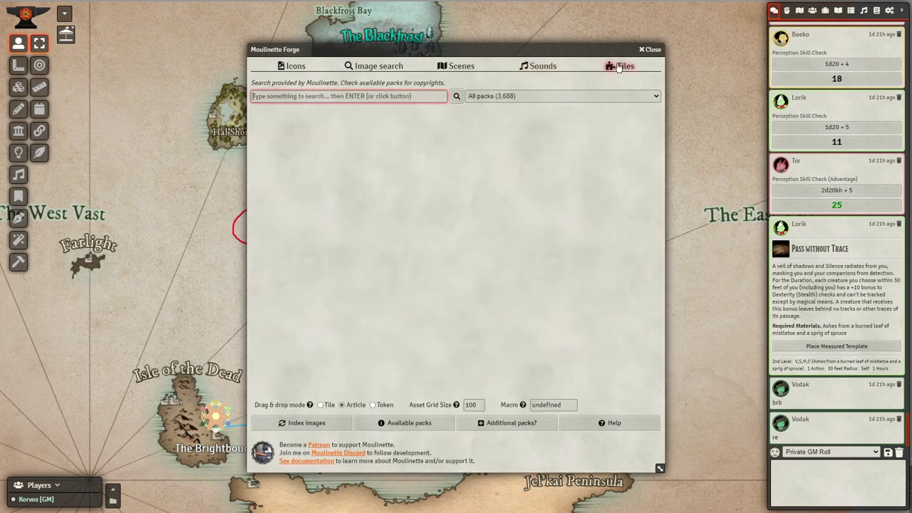
pyautogui.click(544, 94)
pyautogui.click(544, 113)
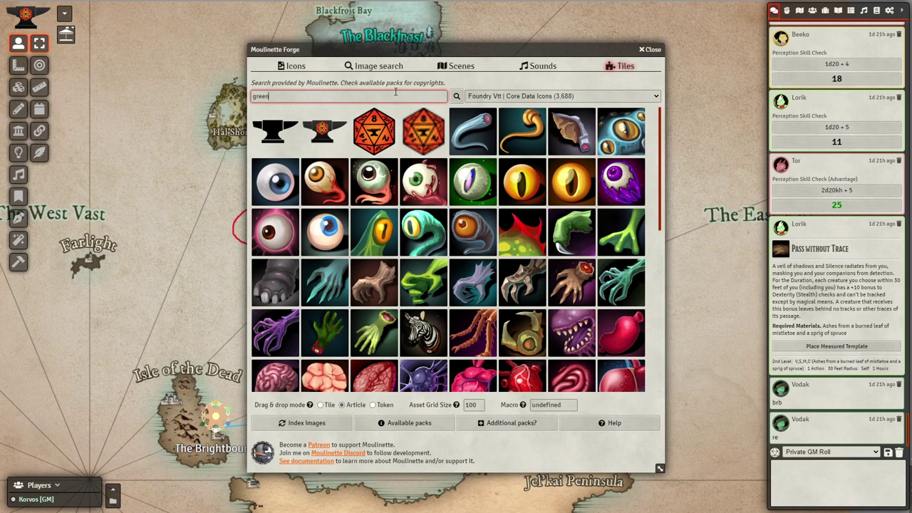
pyautogui.press('Return')
pyautogui.scroll(-5, 517, 344)
pyautogui.scroll(-5, 516, 343)
pyautogui.scroll(-3, 493, 295)
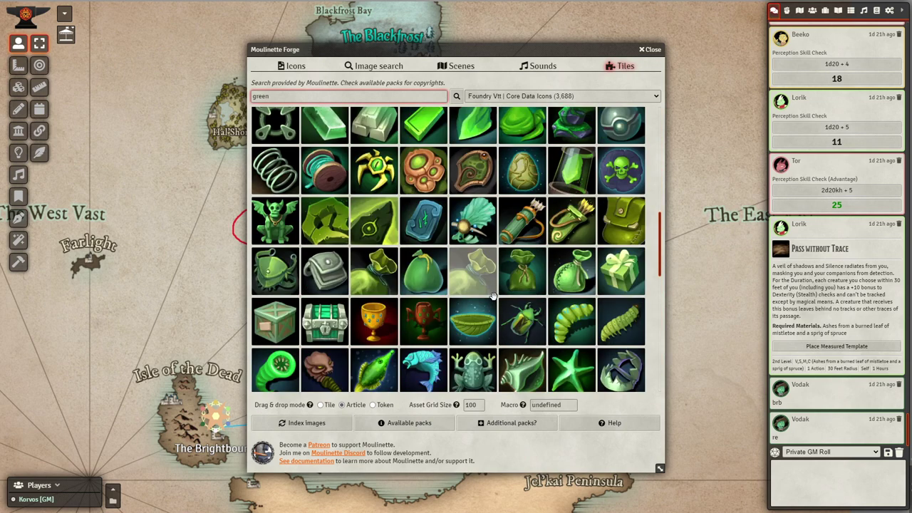
pyautogui.scroll(4, 493, 296)
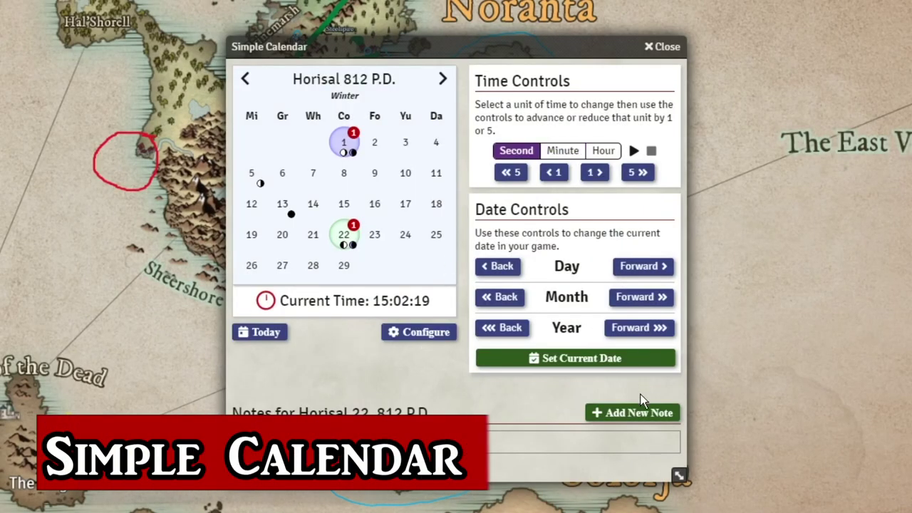
pyautogui.click(406, 336)
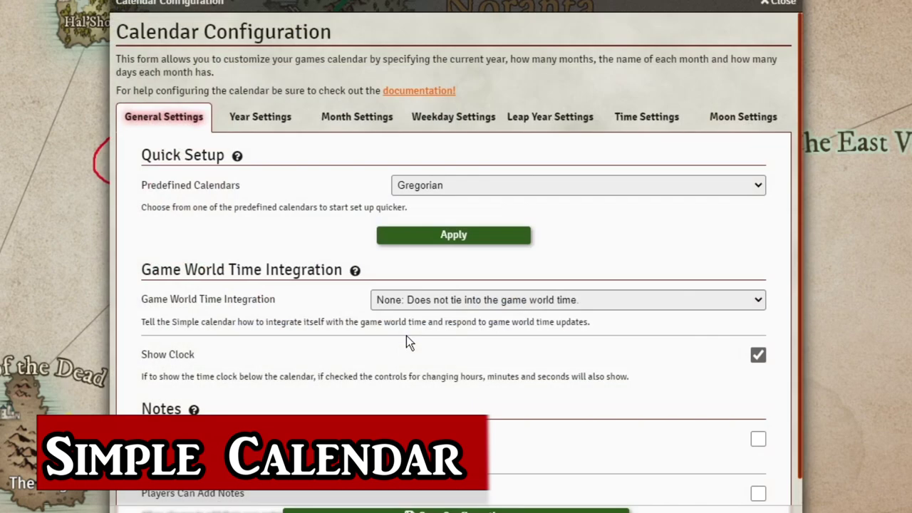
pyautogui.click(426, 185)
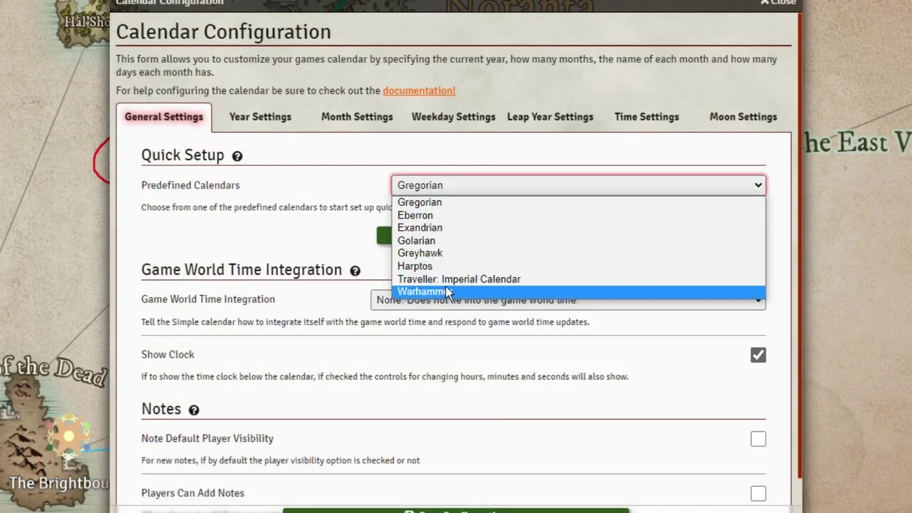
pyautogui.click(450, 203)
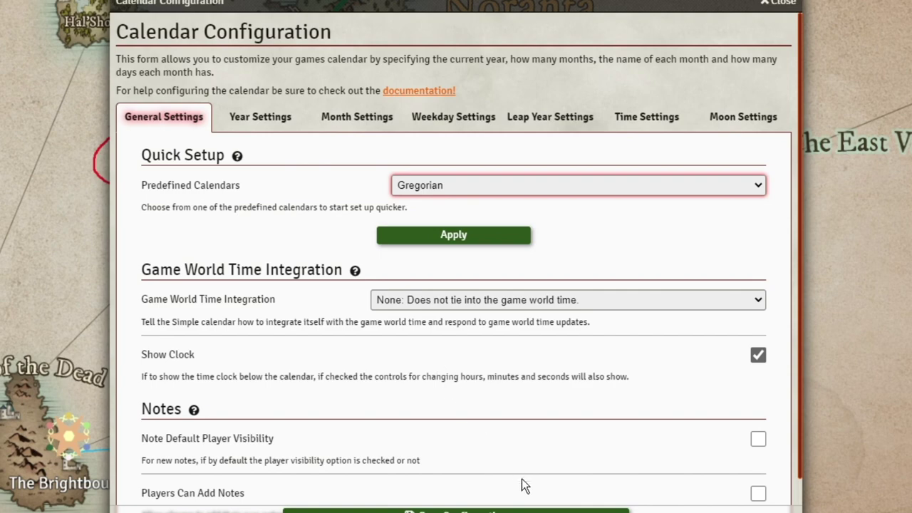
pyautogui.click(360, 121)
pyautogui.click(463, 128)
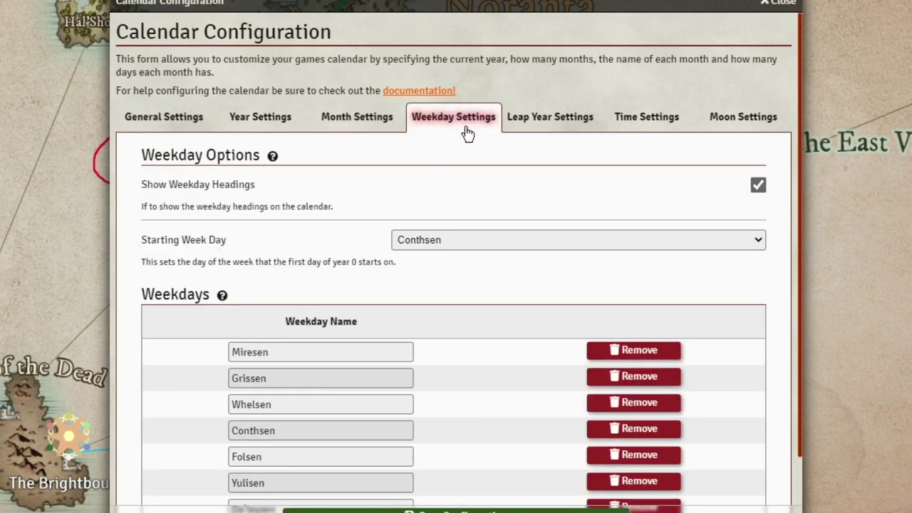
pyautogui.click(260, 121)
pyautogui.click(204, 123)
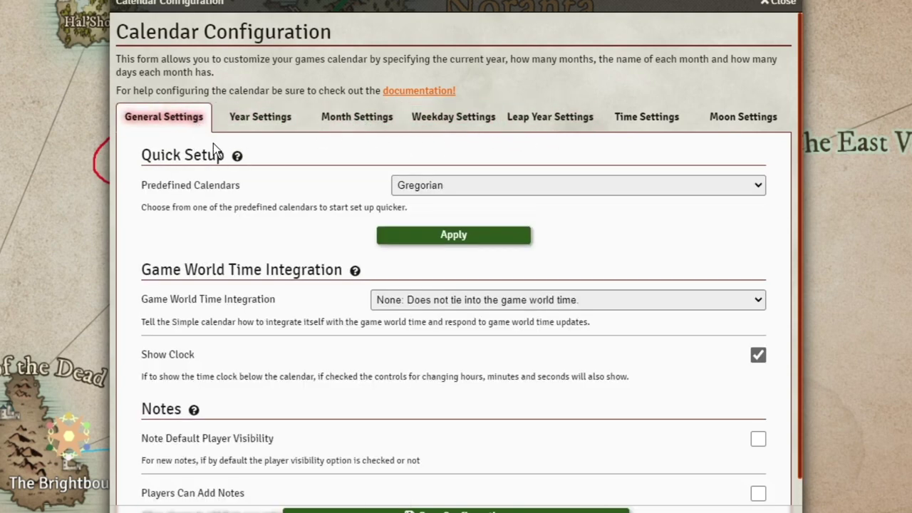
pyautogui.click(520, 509)
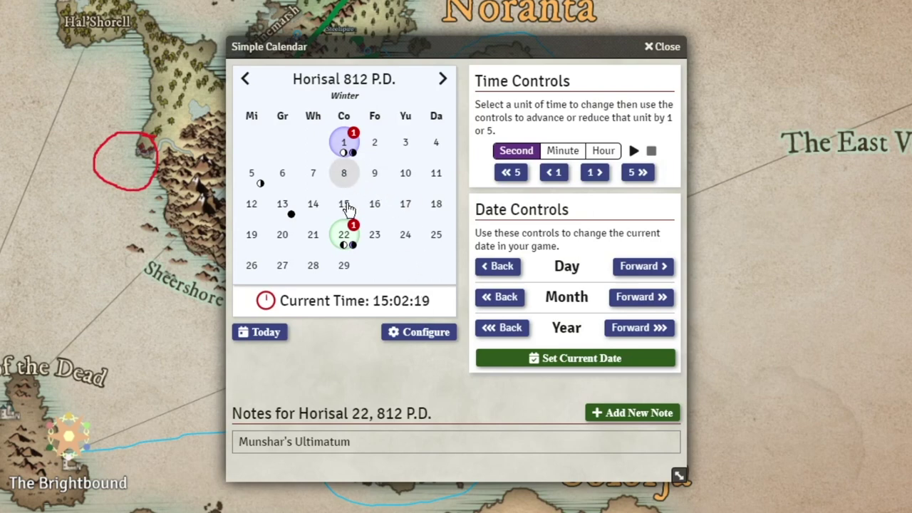
pyautogui.click(343, 173)
# - Add a Christmas note on Horisal 8 reading 'Christmas in Exandria?'
pyautogui.click(637, 414)
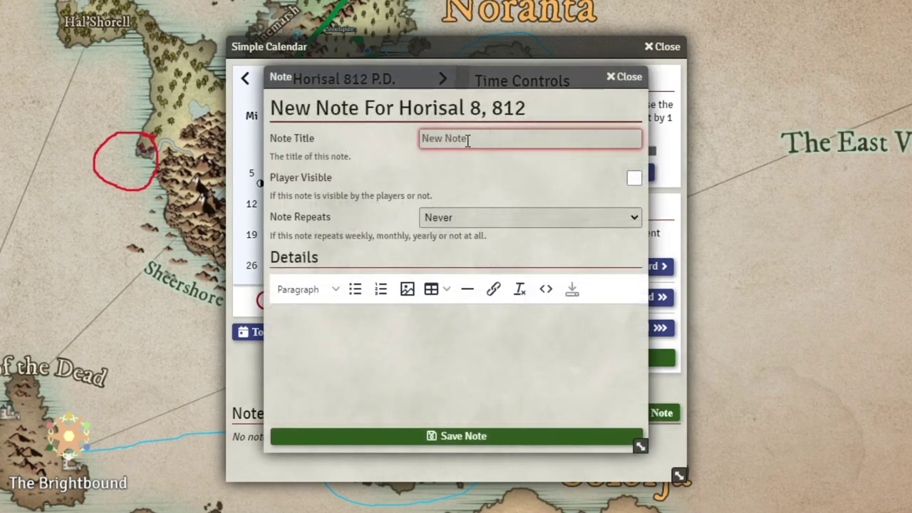
pyautogui.write('Christma')
pyautogui.click(565, 360)
pyautogui.write('Christmas in Exandria?')
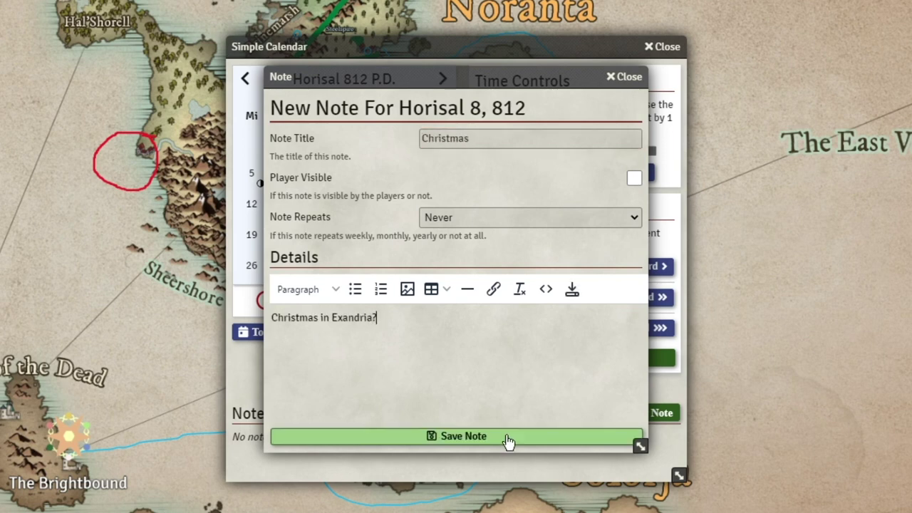
pyautogui.click(508, 436)
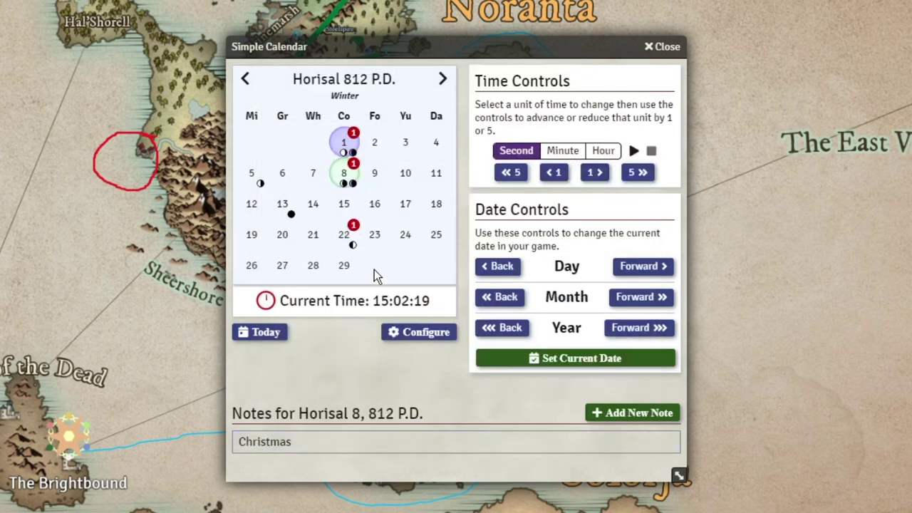
# - View the Munshar's Ultimatum note on Horisal 22
pyautogui.click(344, 235)
pyautogui.click(336, 450)
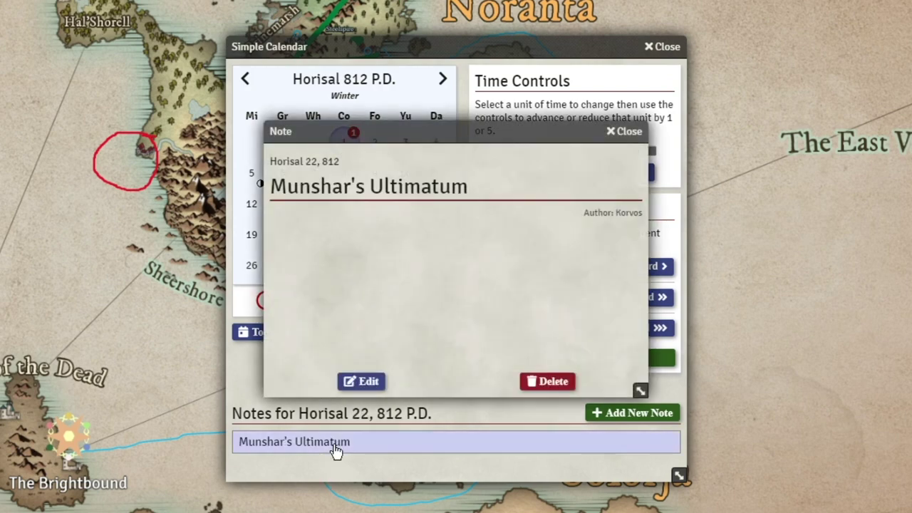
pyautogui.click(626, 133)
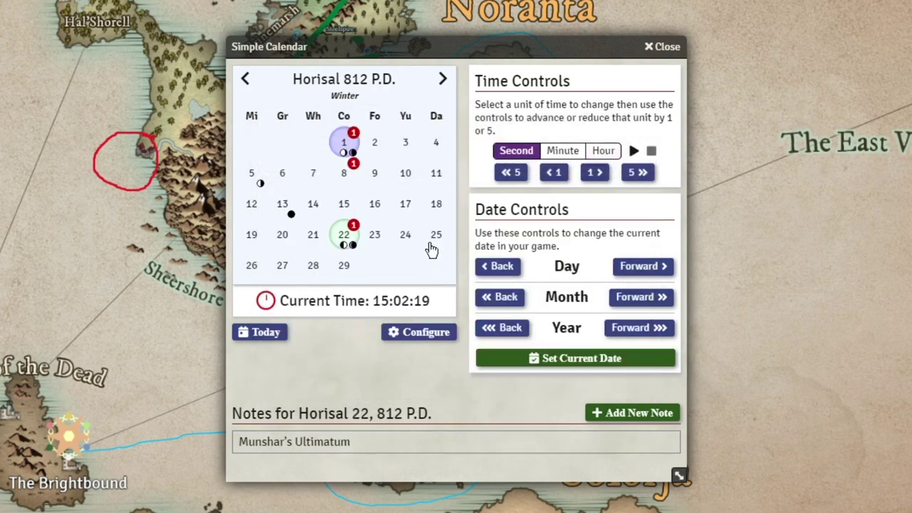
# - Advance the calendar six months, then view the Help Captain Reylorn cross the Sea quest details
pyautogui.click(443, 80)
pyautogui.click(442, 79)
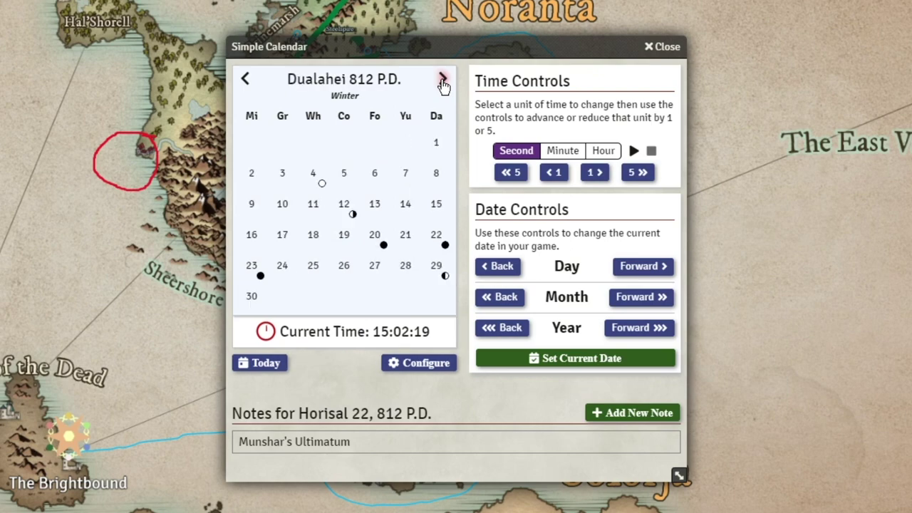
pyautogui.click(442, 80)
pyautogui.click(442, 80)
pyautogui.click(442, 80)
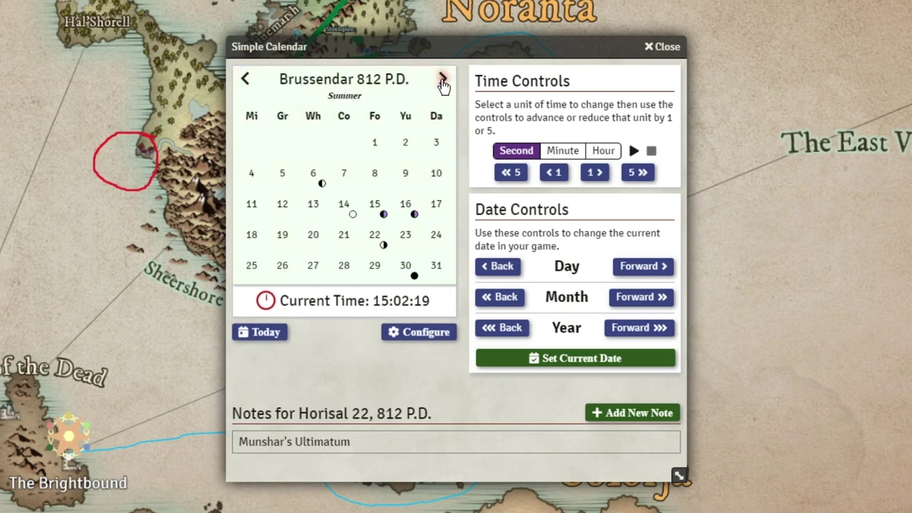
pyautogui.click(442, 80)
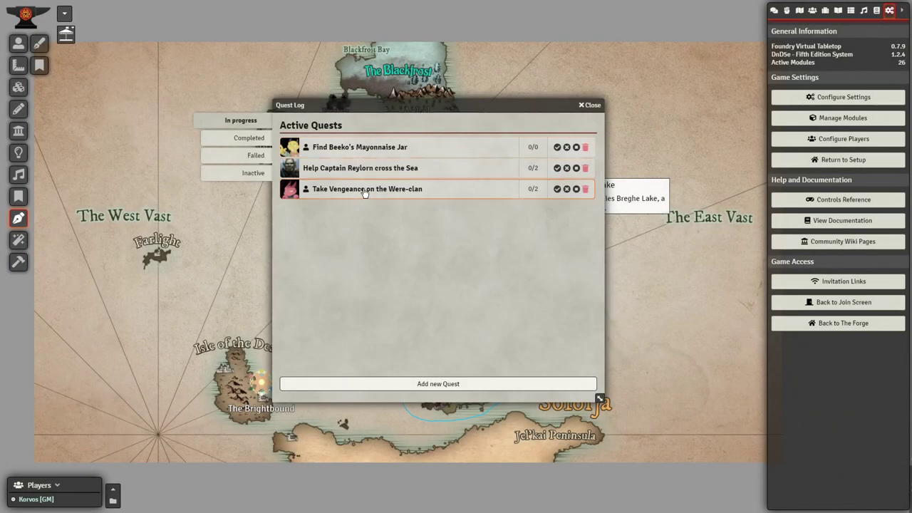
pyautogui.click(416, 169)
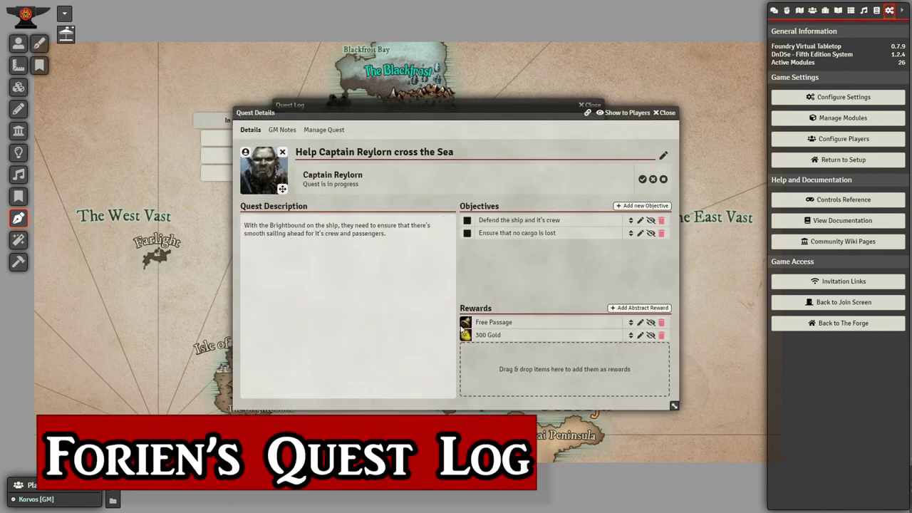
pyautogui.click(665, 113)
# - Add the quest 'Be a better Warlock' with the Nargul actor as its quest source
pyautogui.click(463, 385)
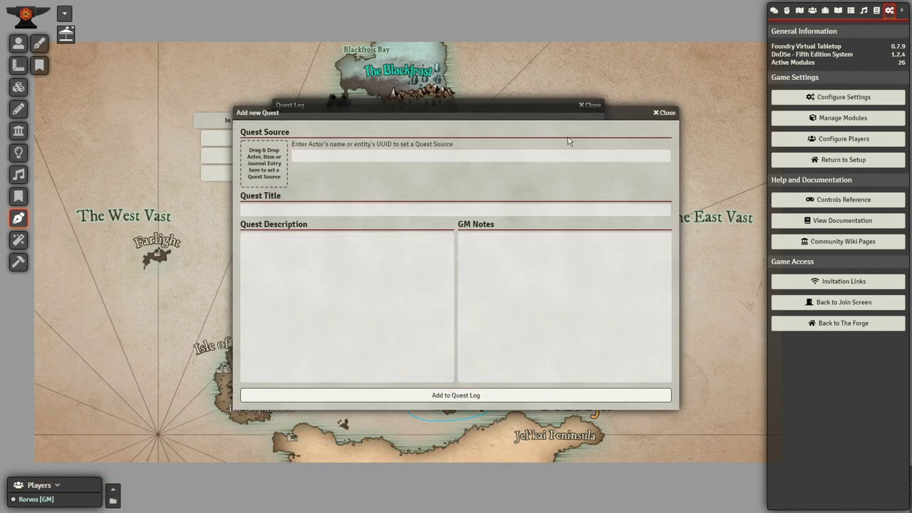
pyautogui.click(812, 11)
pyautogui.click(812, 66)
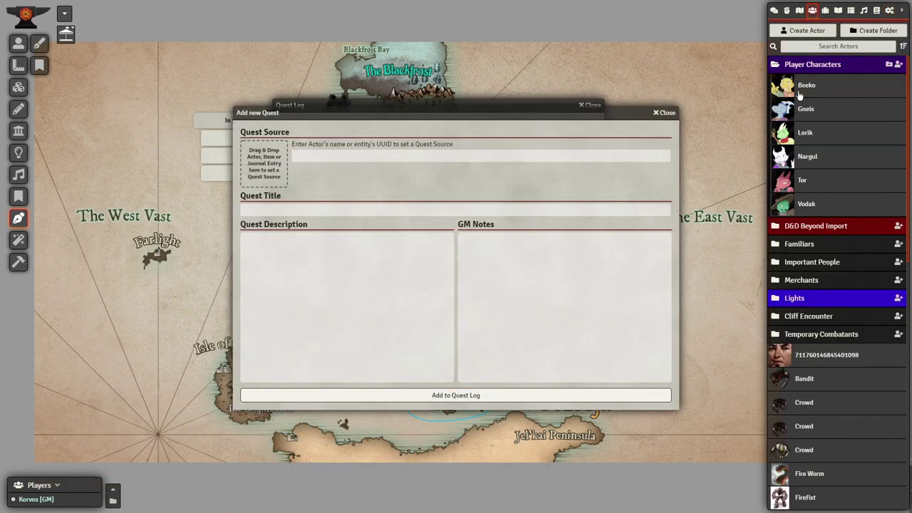
pyautogui.moveTo(809, 146); pyautogui.dragTo(335, 160)
pyautogui.click(322, 212)
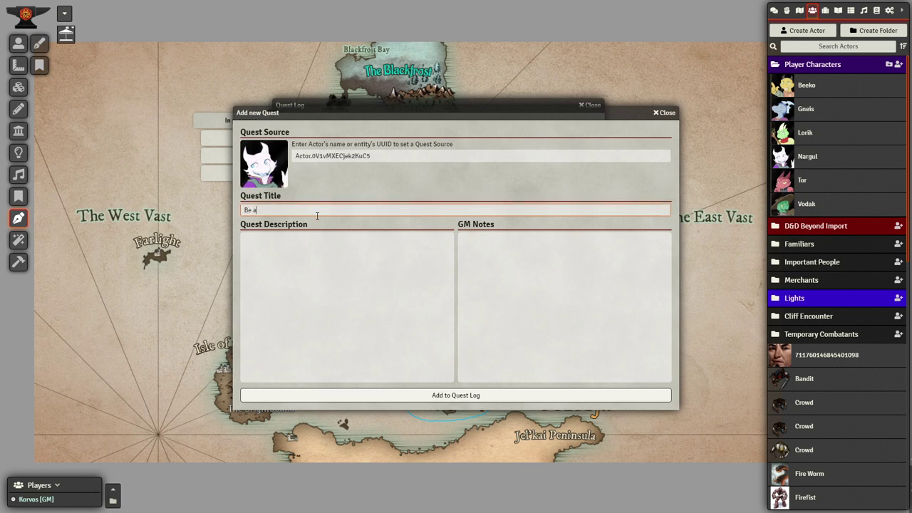
pyautogui.write('Be a better Warlock')
pyautogui.click(307, 288)
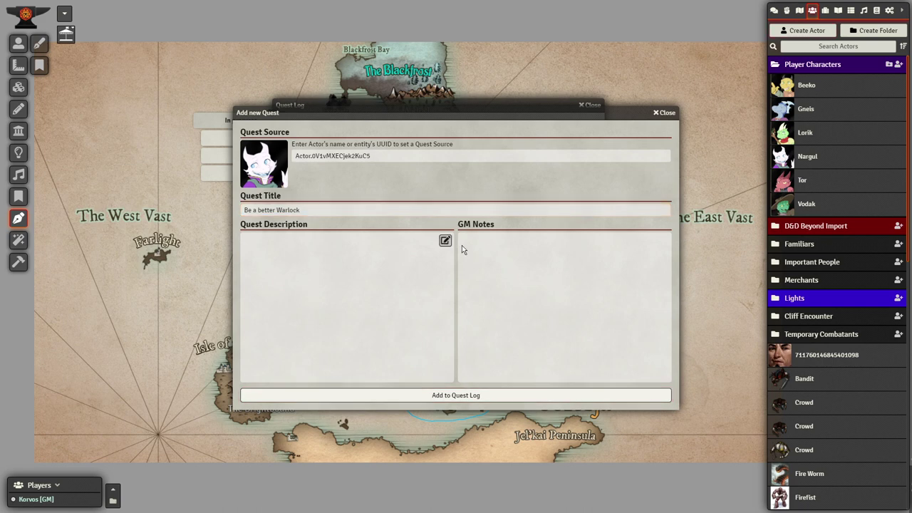
pyautogui.click(505, 395)
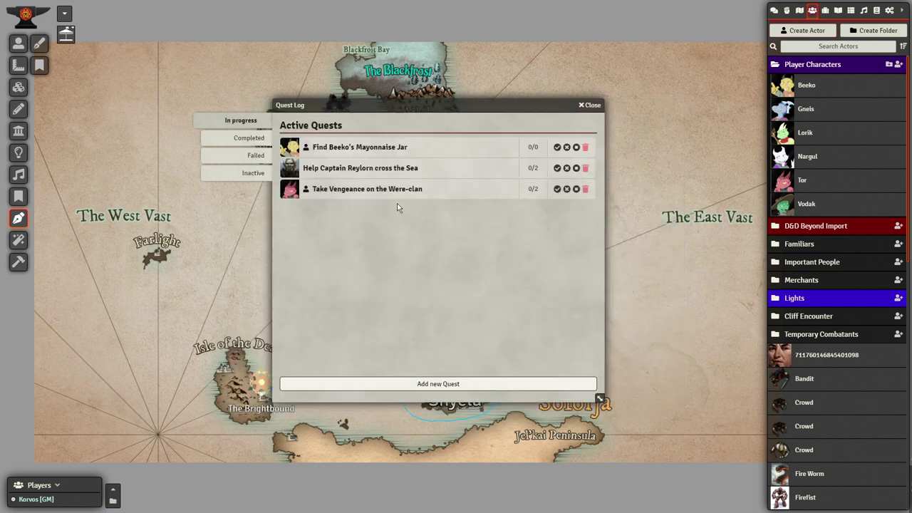
# - Mark Be a better Warlock as a personal quest and set it in progress
pyautogui.click(253, 173)
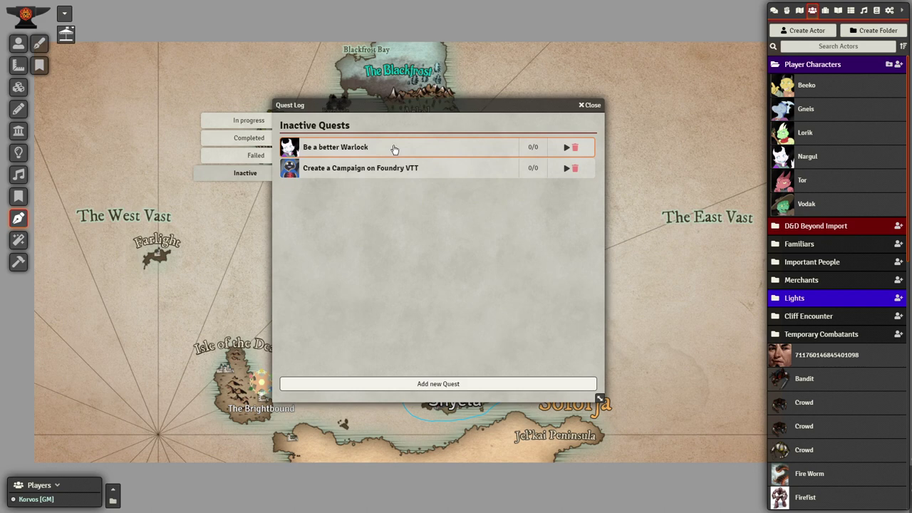
pyautogui.click(394, 149)
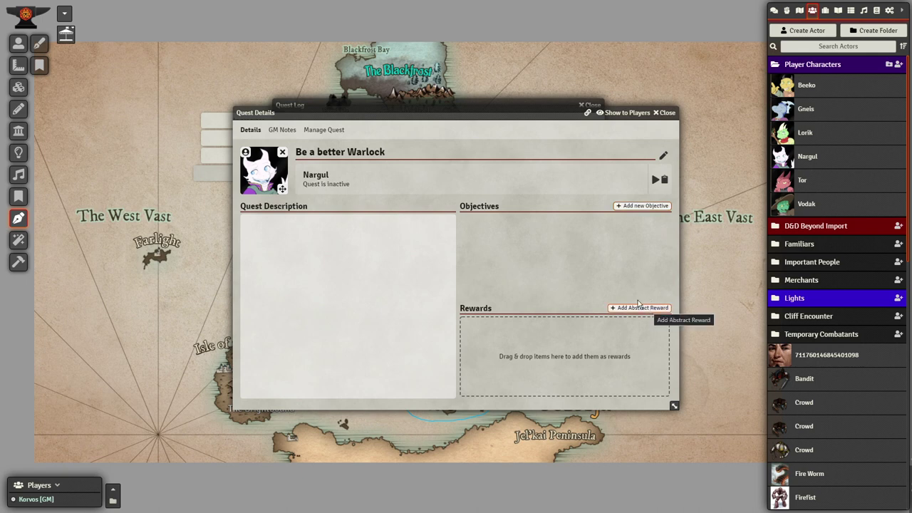
pyautogui.click(331, 129)
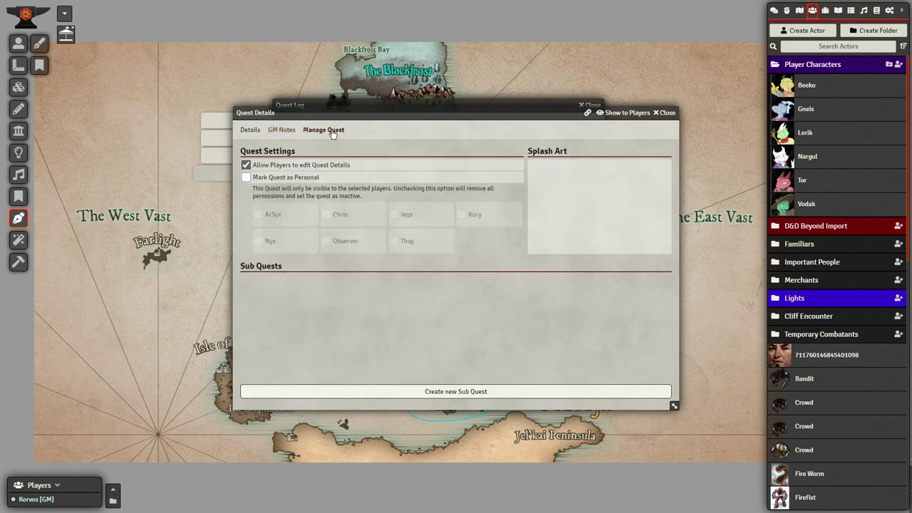
pyautogui.click(246, 178)
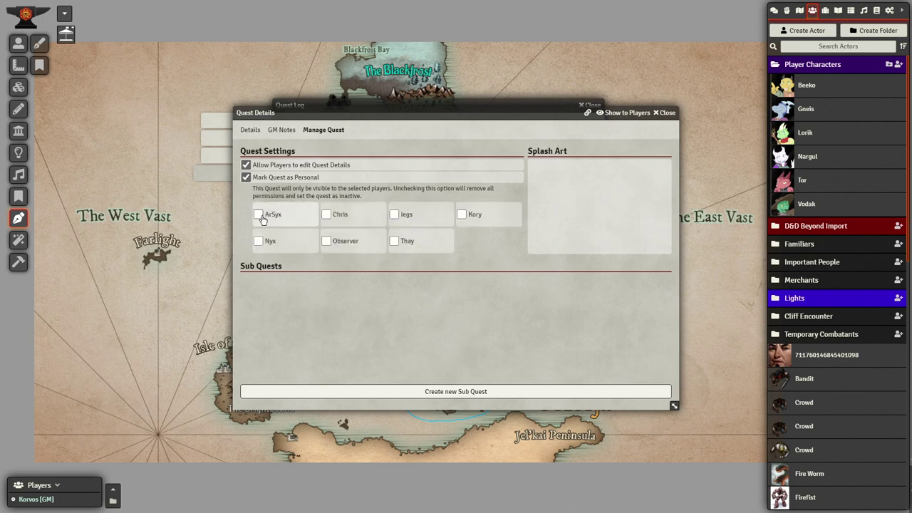
pyautogui.click(665, 113)
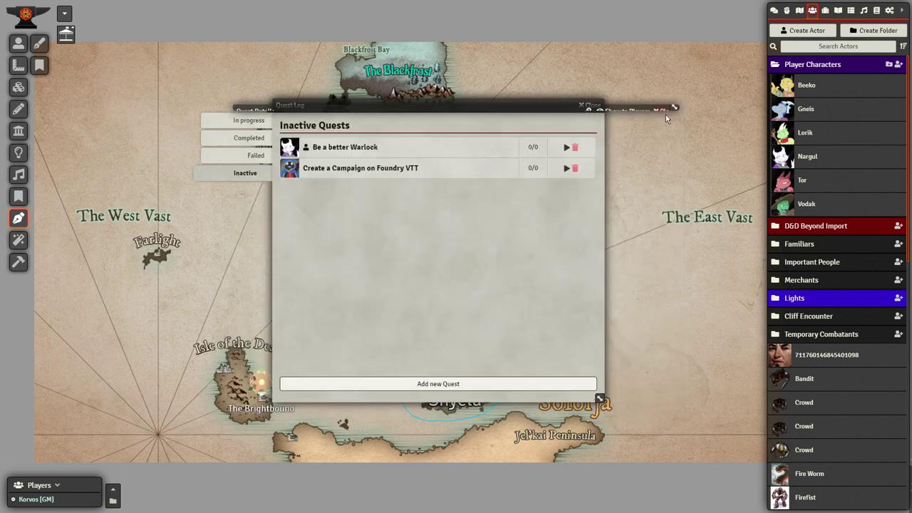
pyautogui.click(566, 148)
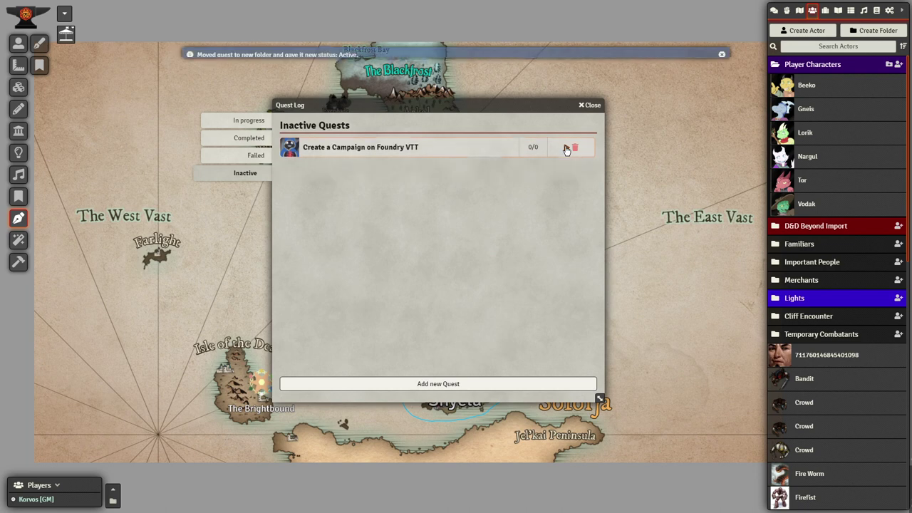
pyautogui.click(254, 127)
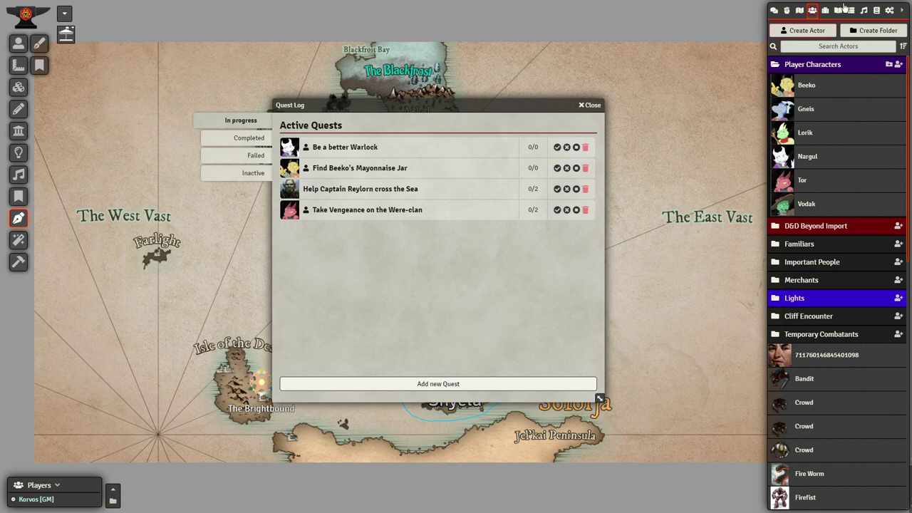
# - Review the game settings configuration, then close it and the Quest Log to show the map
pyautogui.click(889, 10)
pyautogui.click(845, 95)
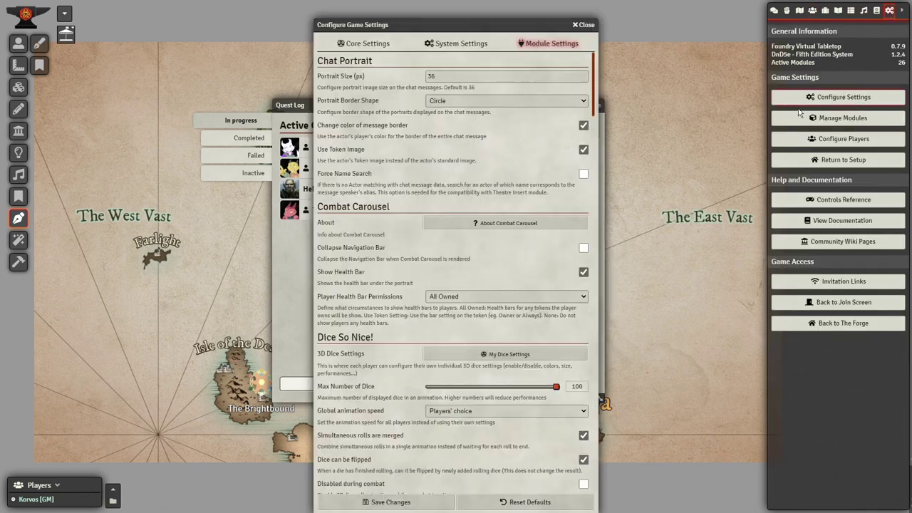
pyautogui.scroll(-8, 470, 217)
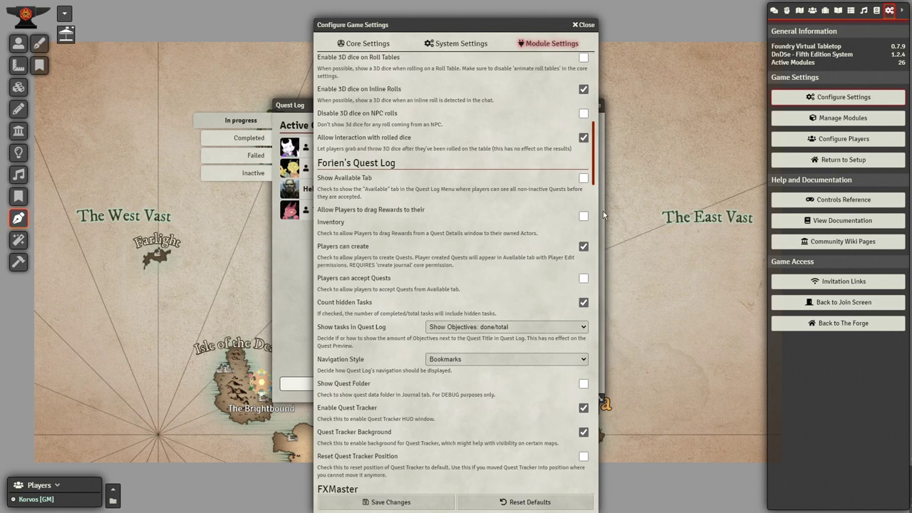
pyautogui.click(585, 25)
pyautogui.press('Escape')
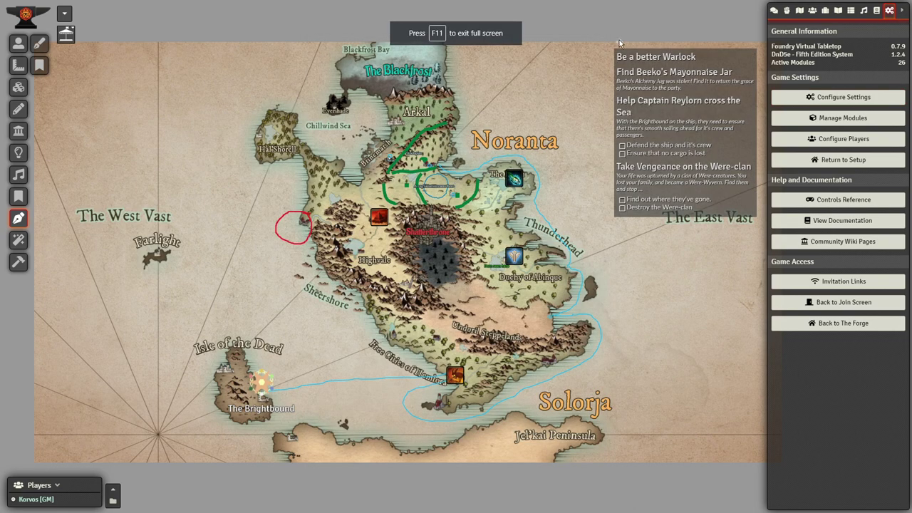
# - Move the quest tracker down-left and preview the Be a better Warlock and Beeko's Mayonnaise Jar quests
pyautogui.moveTo(619, 41); pyautogui.dragTo(608, 99)
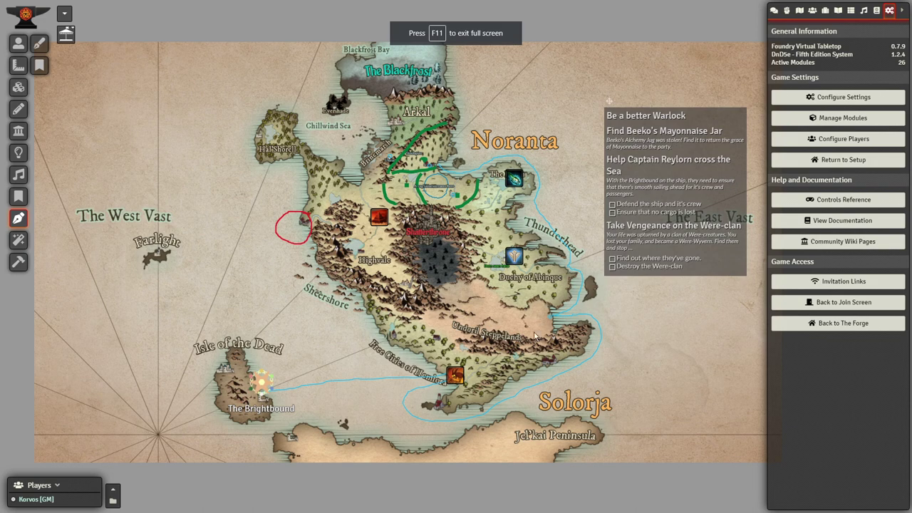
pyautogui.click(633, 120)
pyautogui.press('Escape')
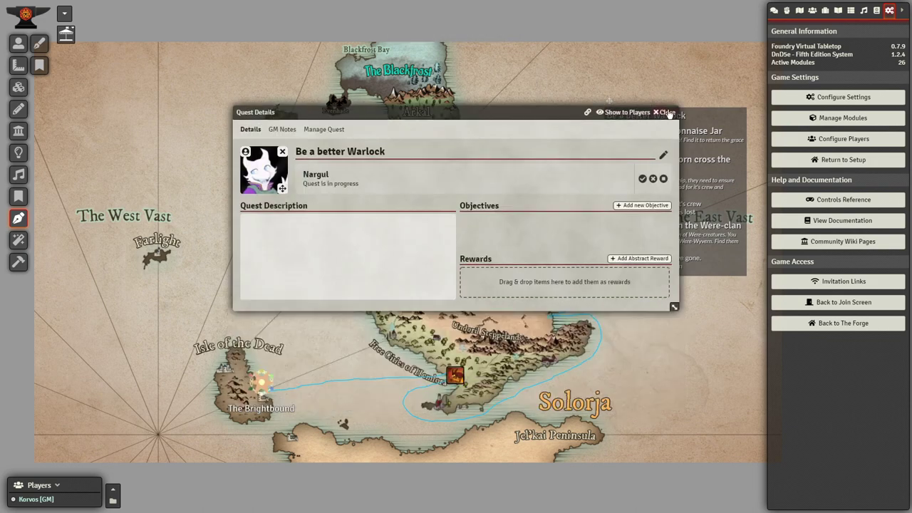
pyautogui.click(646, 136)
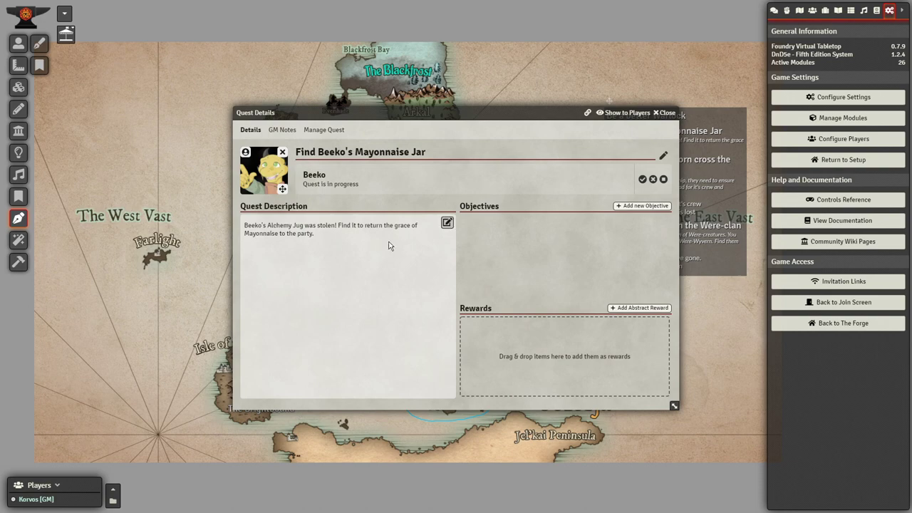
pyautogui.click(665, 112)
# - Tick off 'Defend the ship and it's crew' and 'Find out where they've gone.' objectives
pyautogui.click(633, 168)
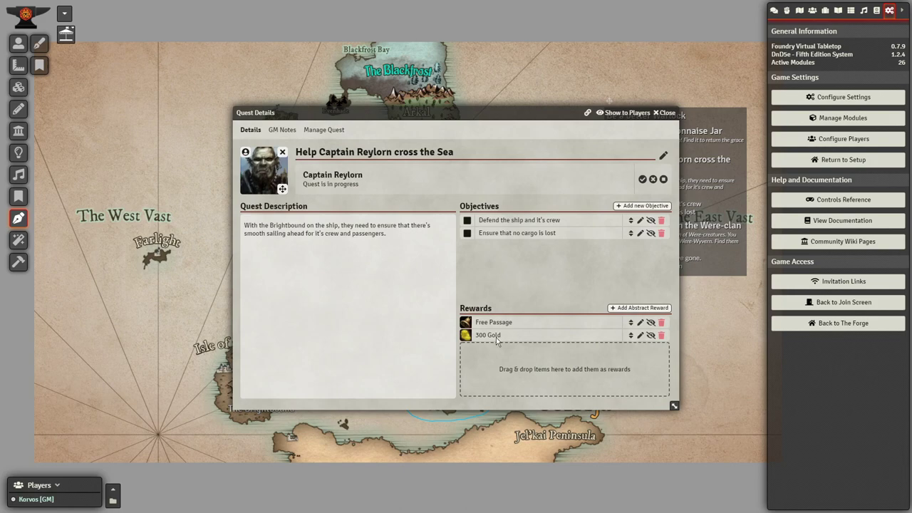
pyautogui.click(467, 220)
pyautogui.click(666, 114)
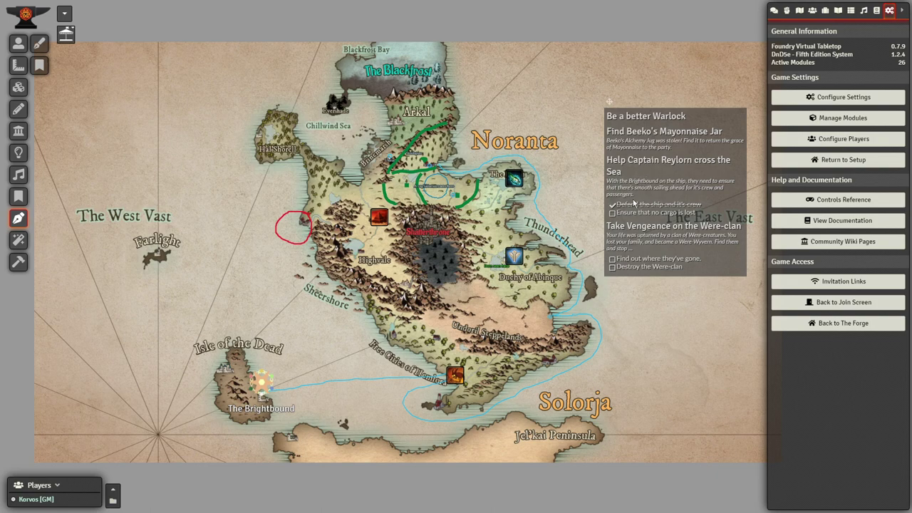
pyautogui.click(611, 260)
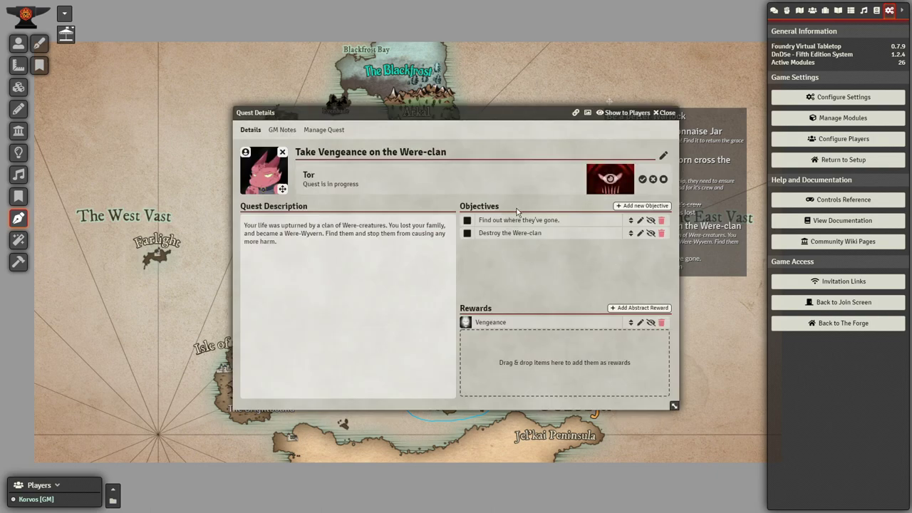
pyautogui.click(467, 220)
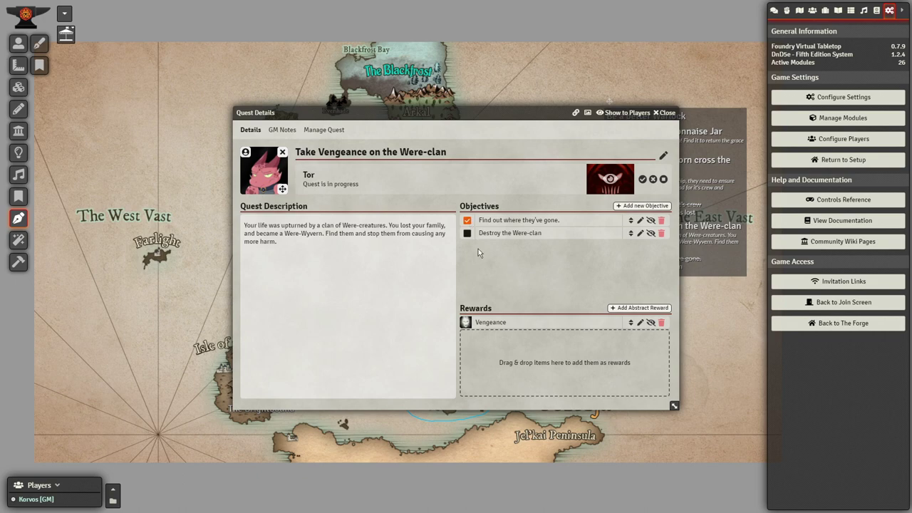